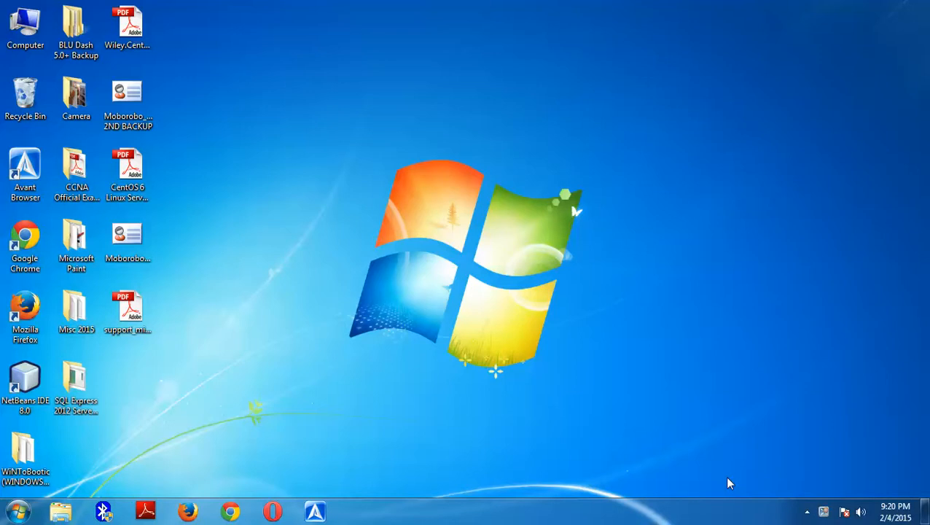
left_click(17, 511)
left_click(69, 451)
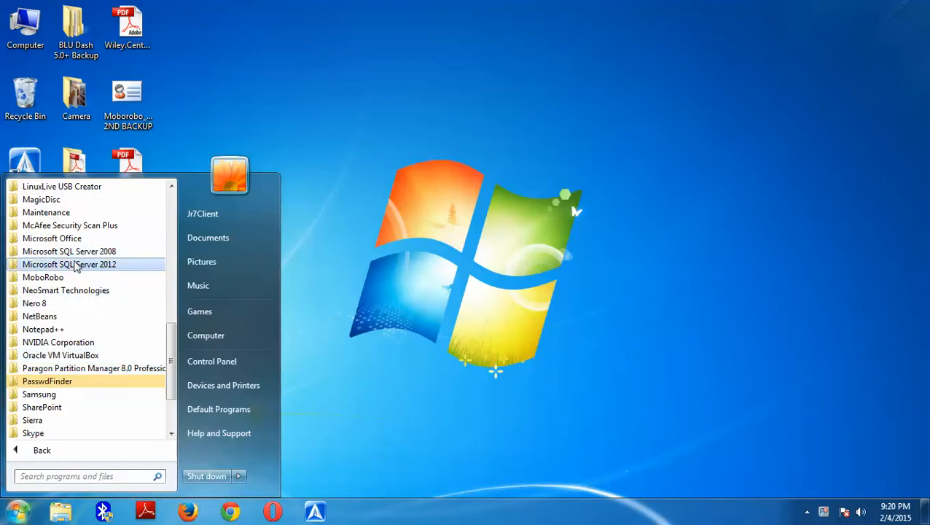
left_click(76, 265)
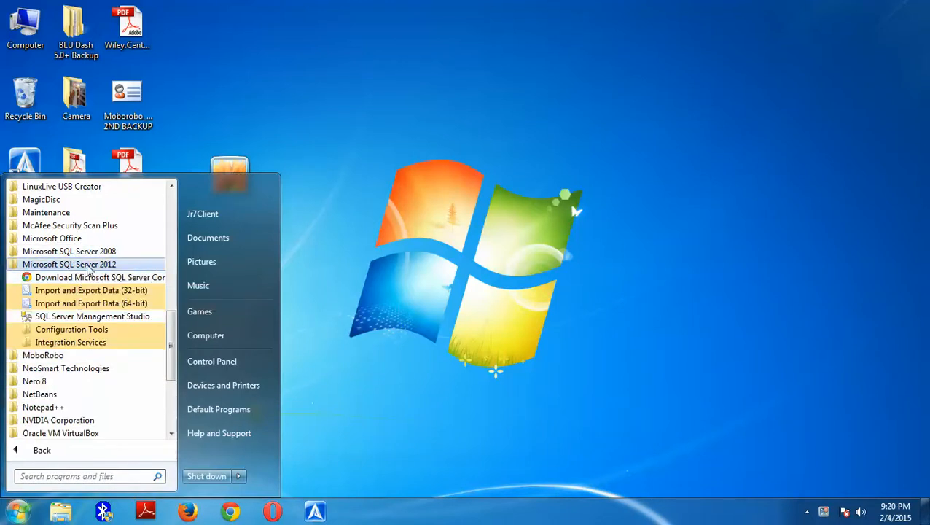
left_click(341, 237)
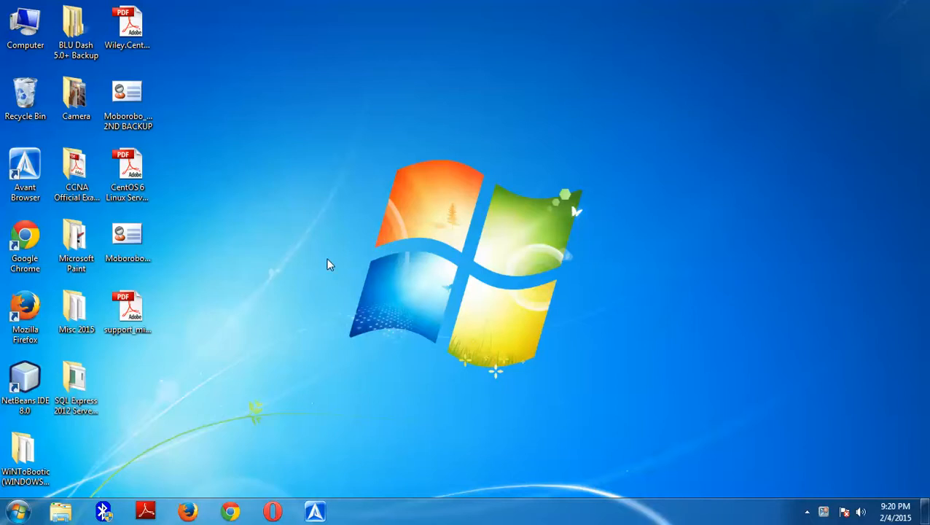
Launch SQL Server Management Studio from the Microsoft SQL Server 2012 program group
left_click(17, 511)
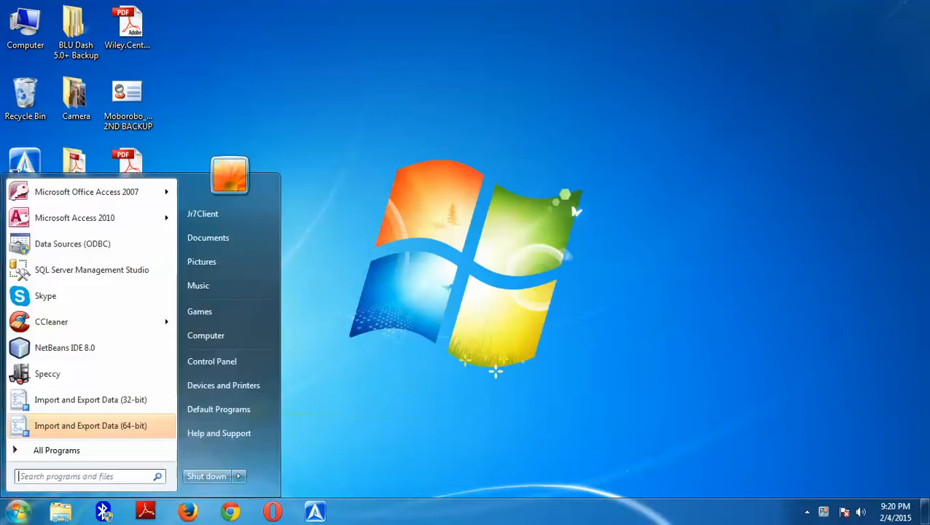
left_click(67, 452)
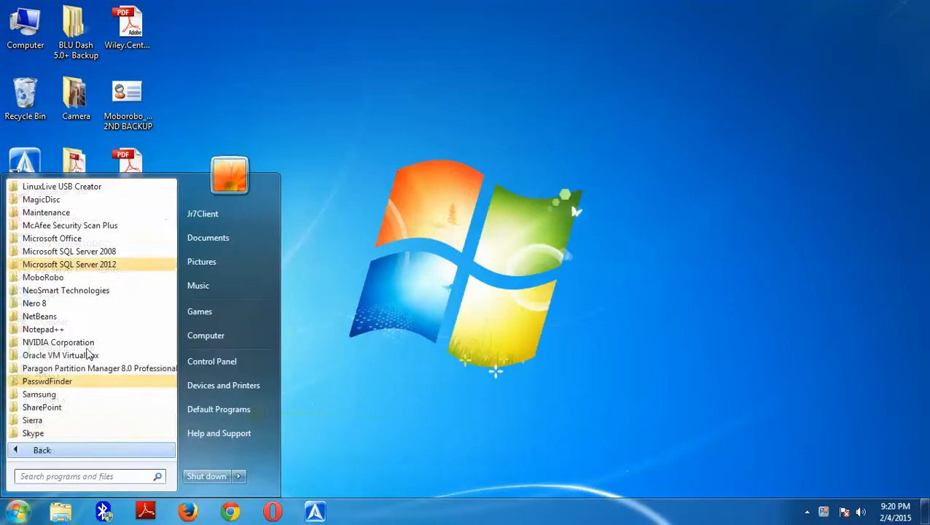
left_click(69, 264)
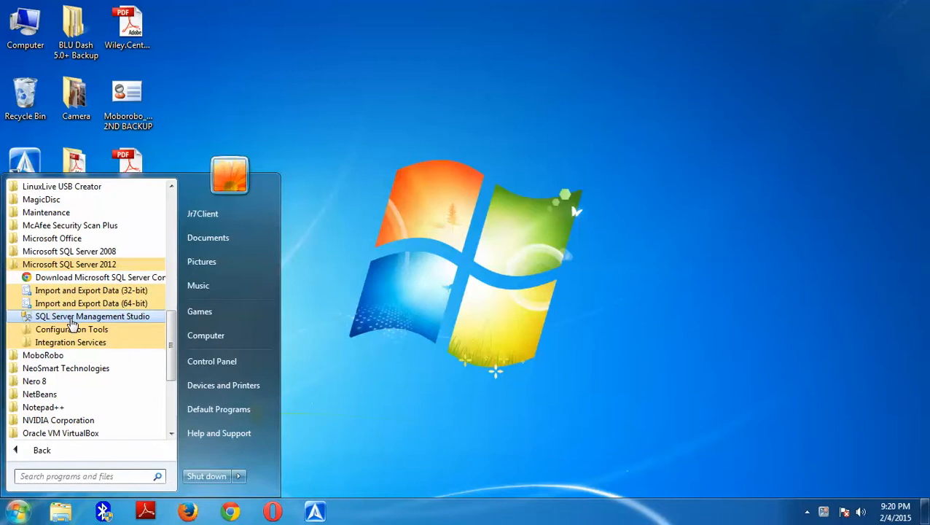
left_click(72, 319)
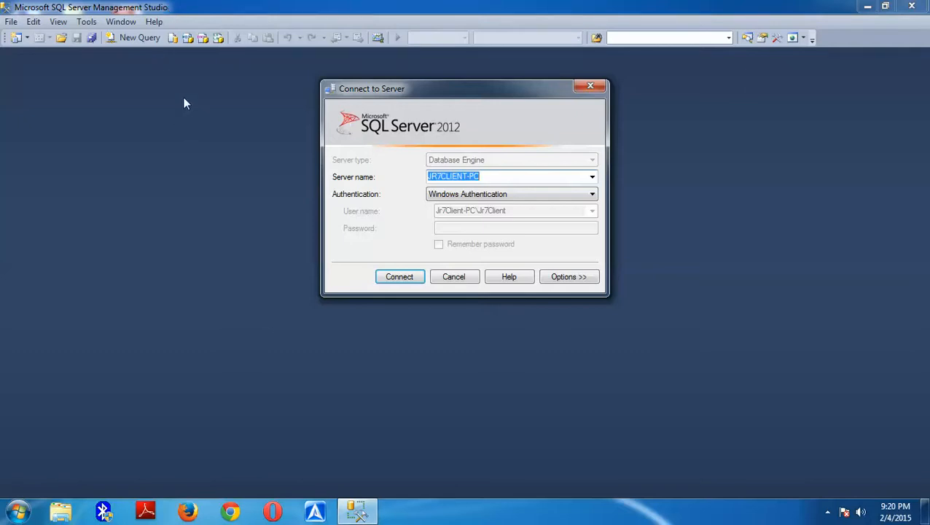
Connect to the JR7CLIENT-PC database engine using Windows Authentication
left_click(444, 201)
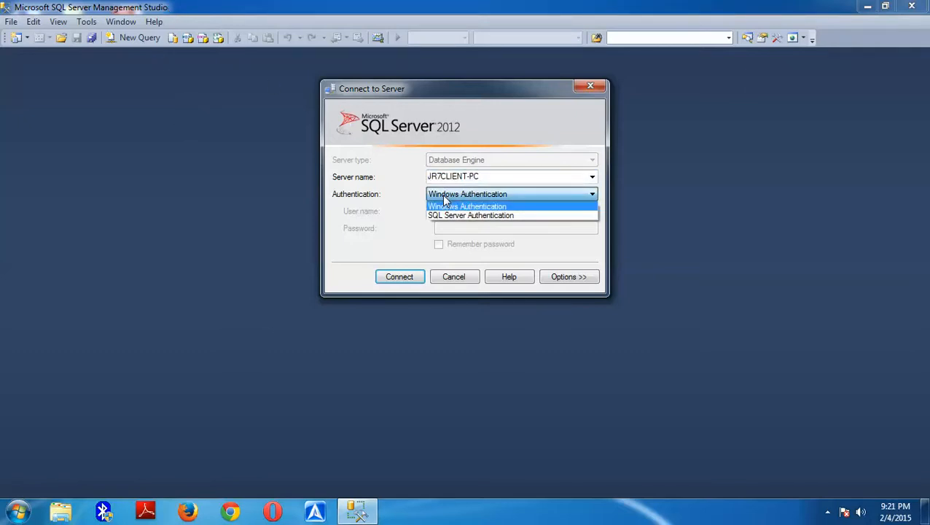
left_click(484, 217)
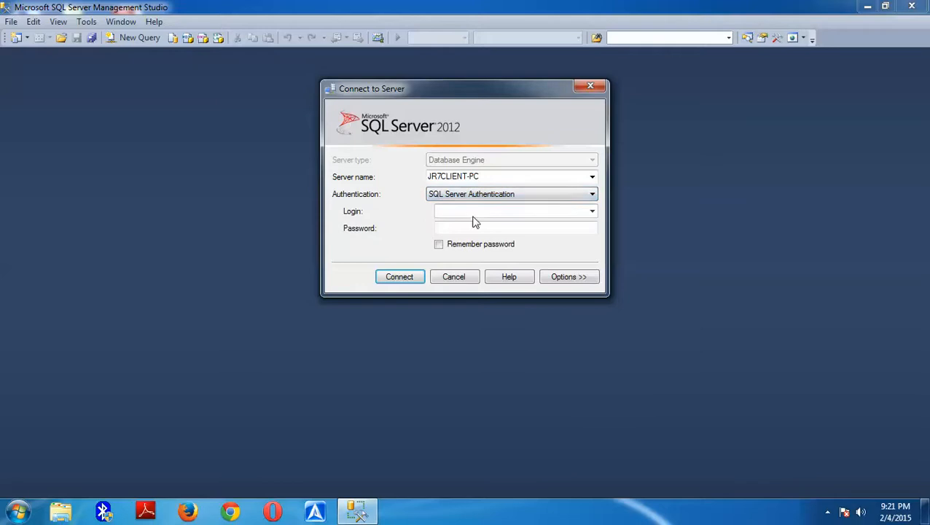
left_click(503, 195)
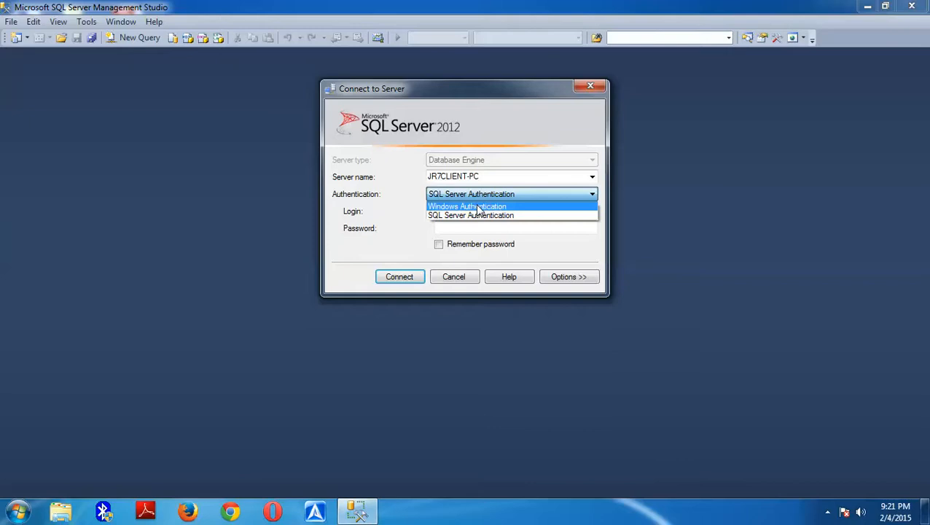
left_click(478, 207)
left_click(394, 282)
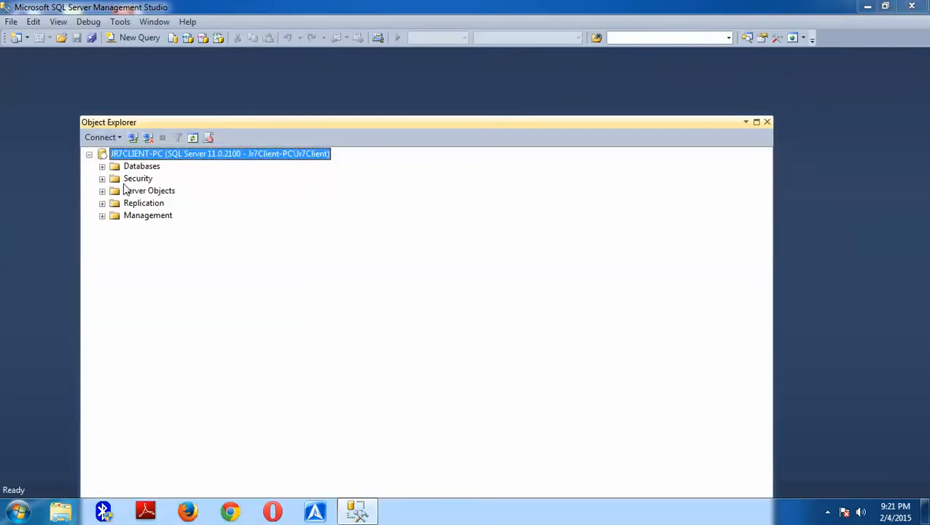
Expand the server's Databases folder down to the tables of SteveDatabase, checking the system databases on the way
left_click(133, 169)
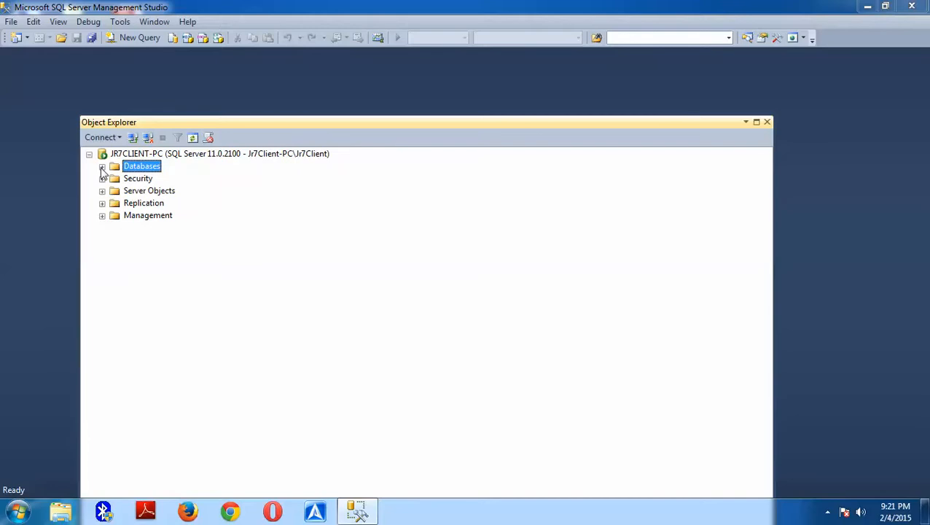
left_click(102, 167)
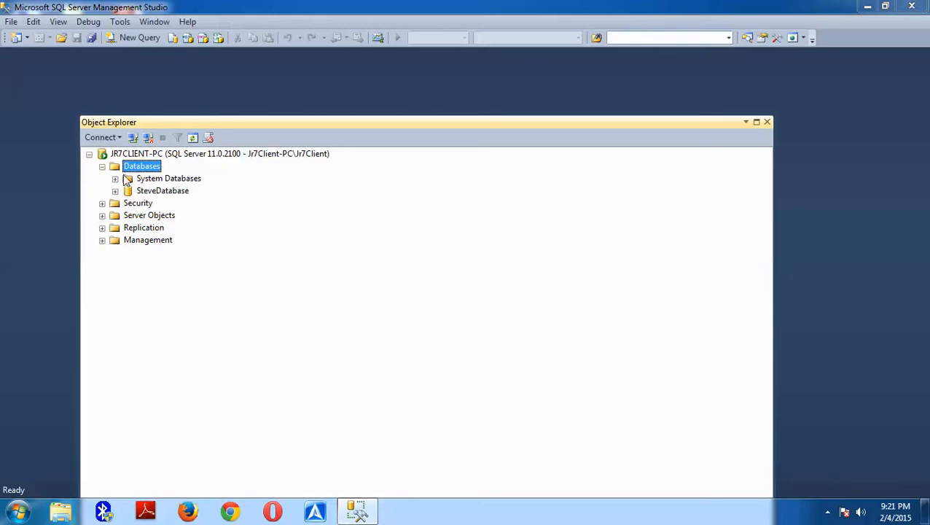
left_click(115, 179)
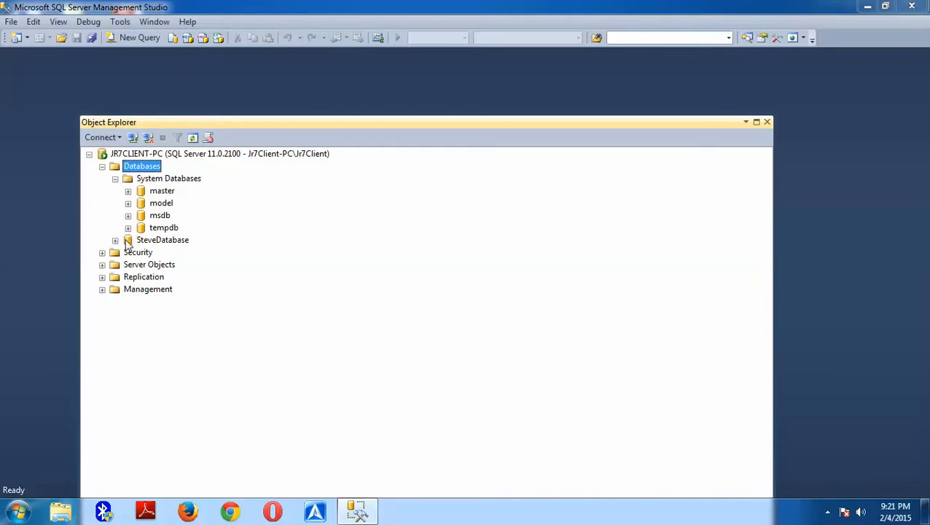
left_click(116, 179)
left_click(115, 191)
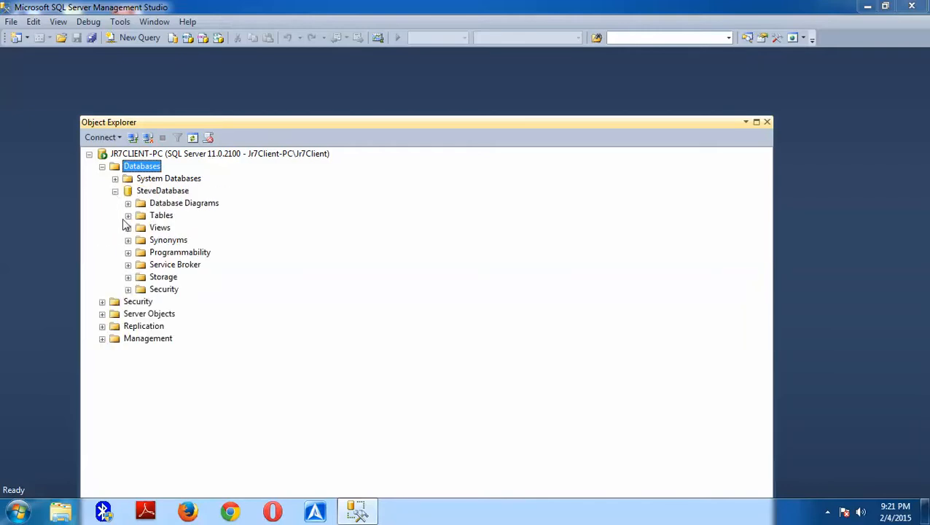
left_click(128, 216)
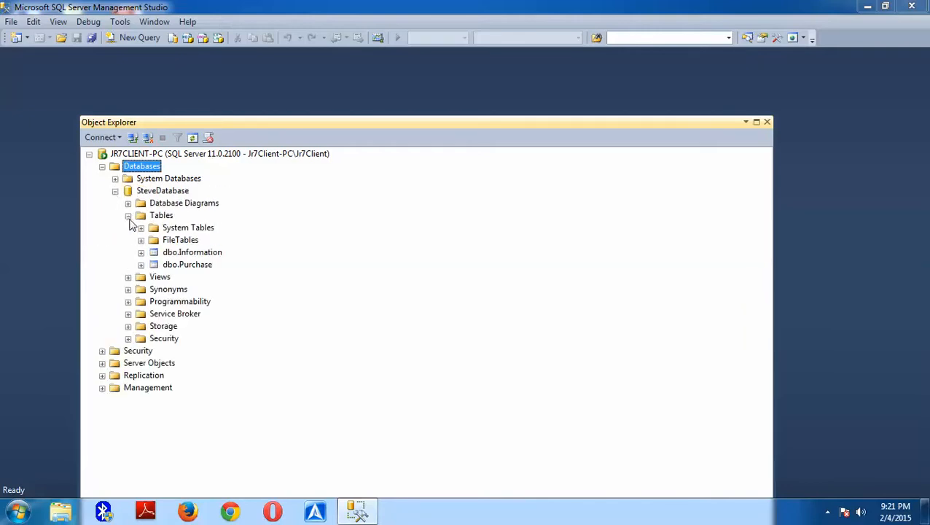
Query the top 1000 rows of the dbo.Information table and uncover the results for viewing
left_click(188, 255)
key("Down")
key("Up")
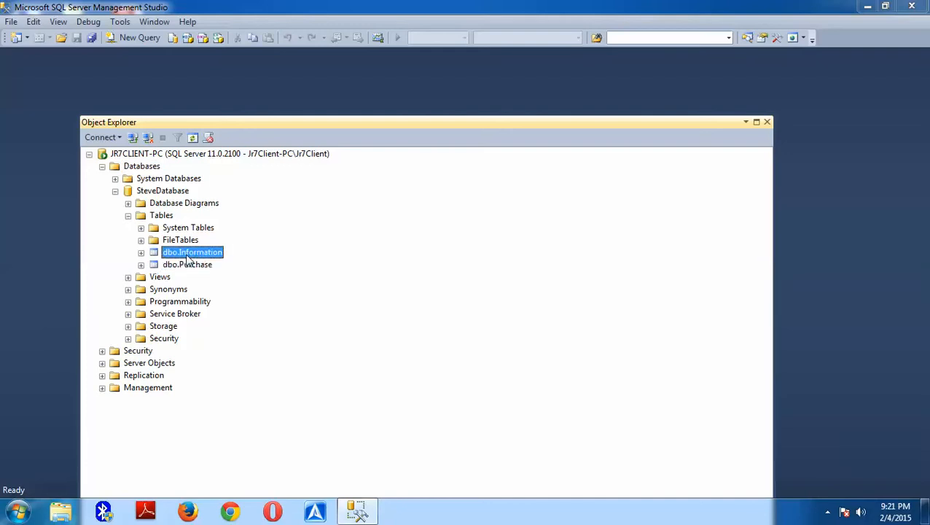
right_click(186, 256)
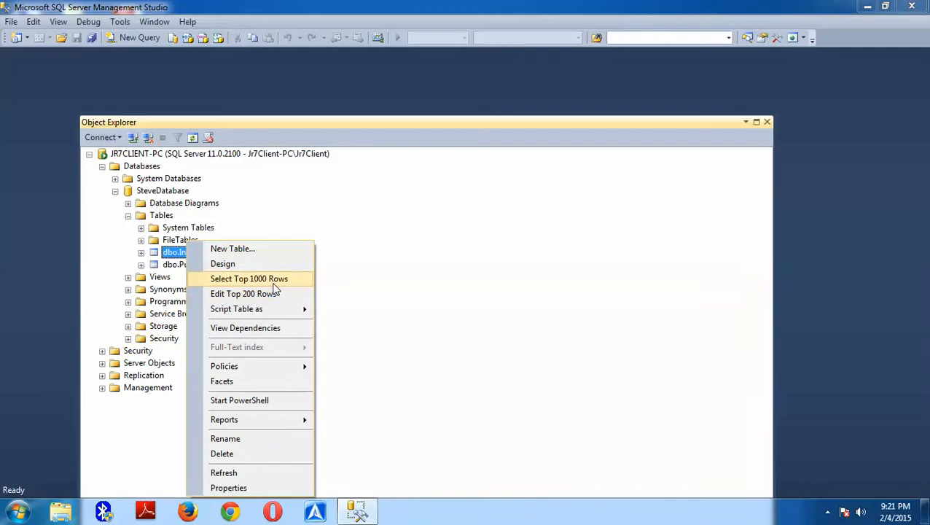
left_click(274, 285)
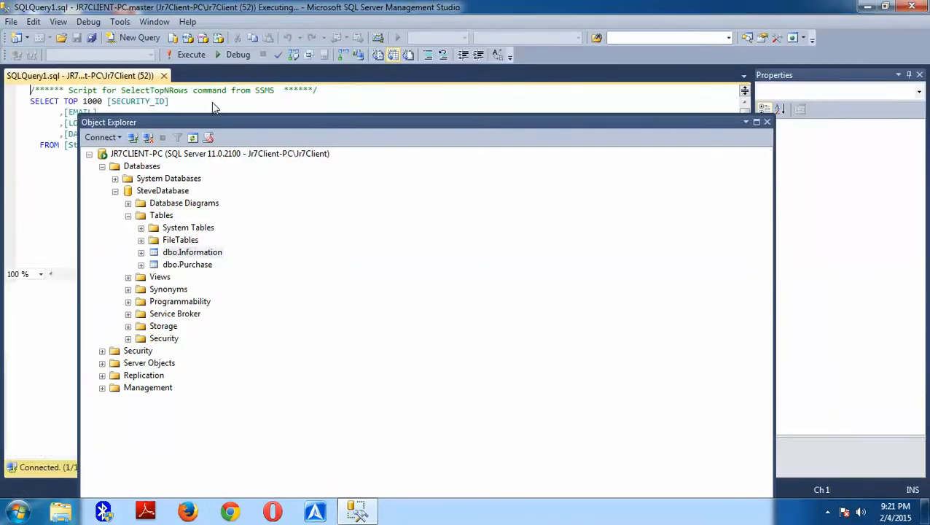
left_click_drag(640, 125, 843, 480)
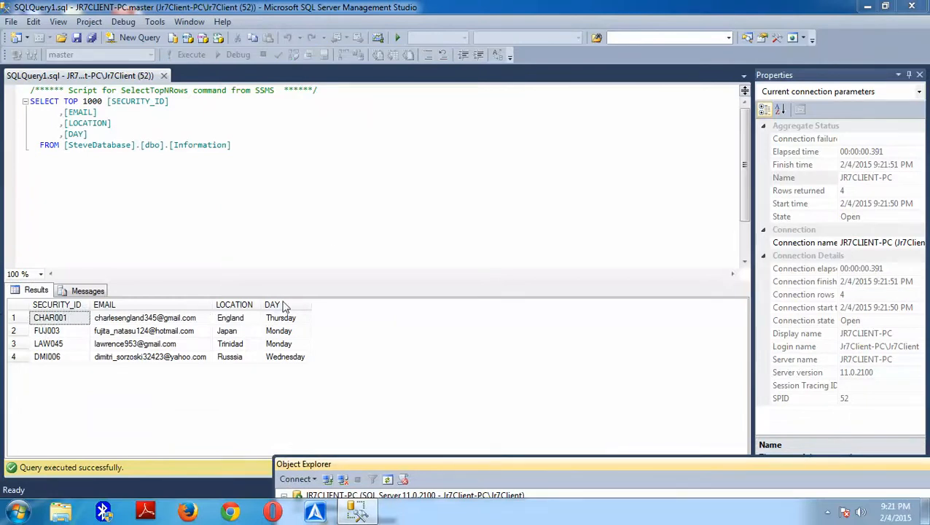
Query the top 1000 rows of the dbo.Purchase table and uncover the results for viewing
left_click_drag(454, 462, 312, 85)
right_click(232, 229)
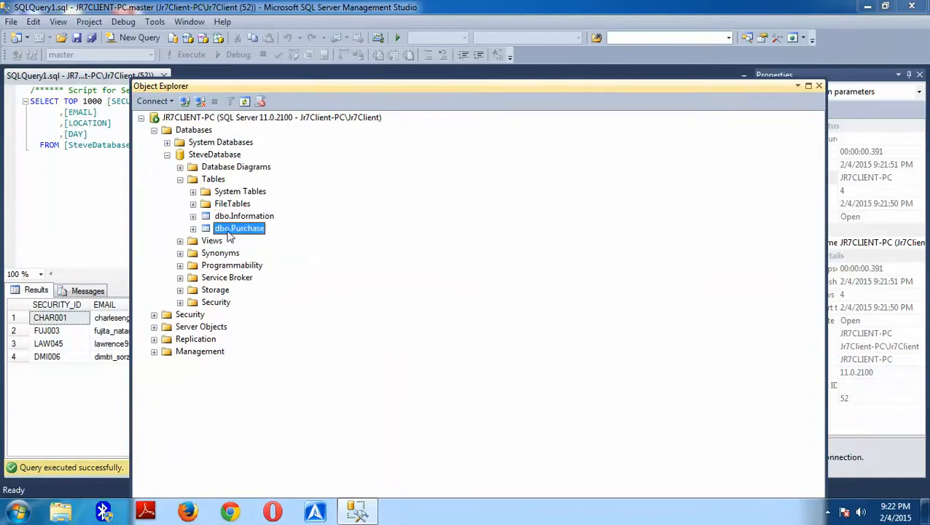
left_click(306, 270)
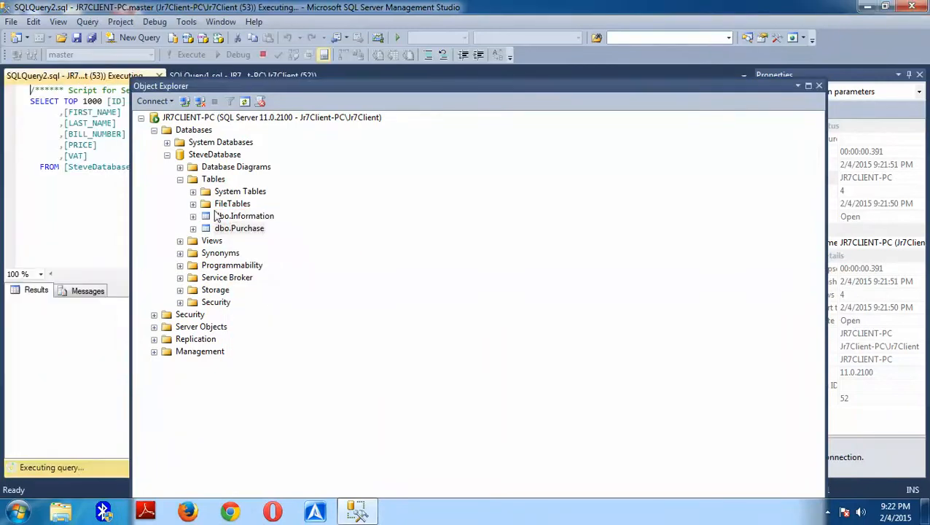
left_click_drag(290, 87, 302, 434)
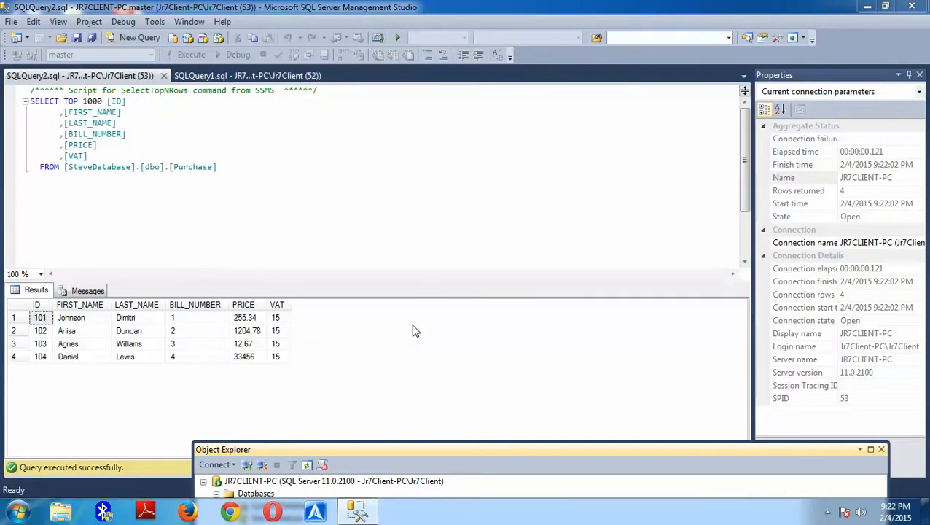
Close the Object Explorer and both query windows, and minimize Management Studio
left_click_drag(525, 448, 393, 168)
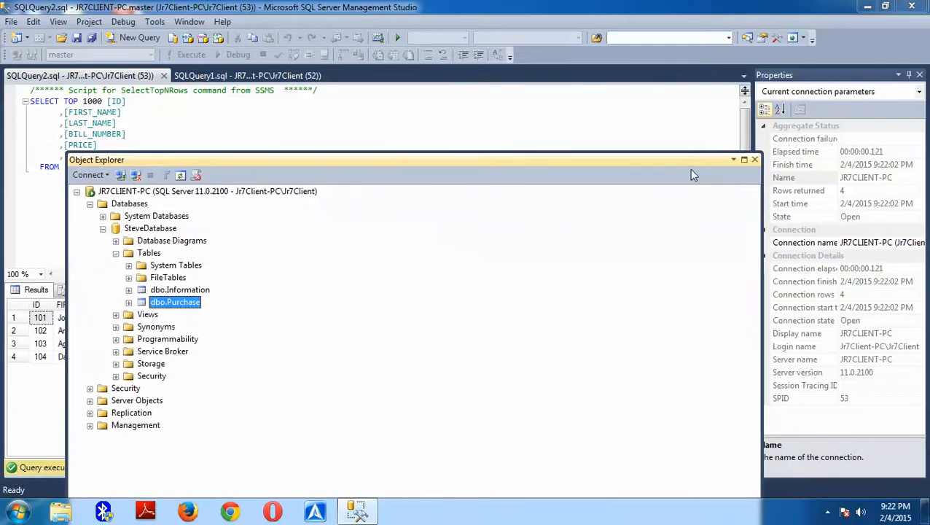
left_click(754, 172)
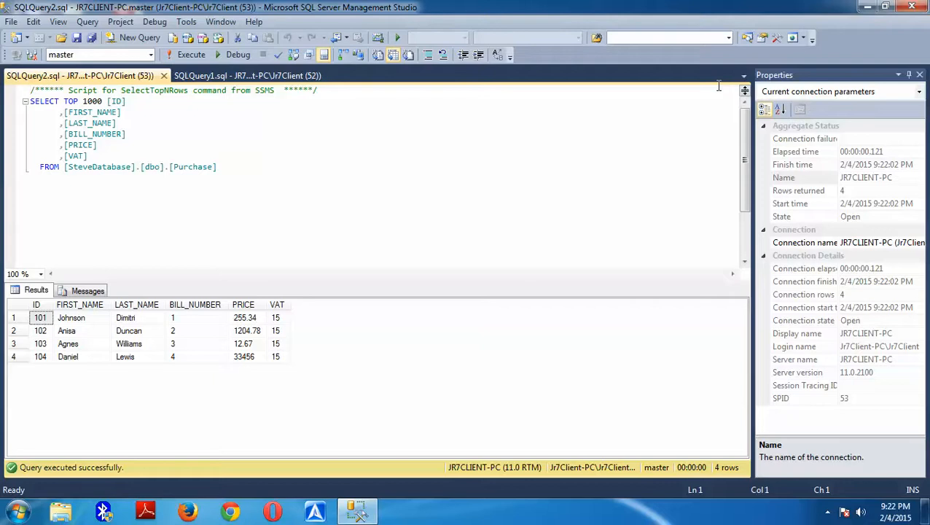
left_click(312, 76)
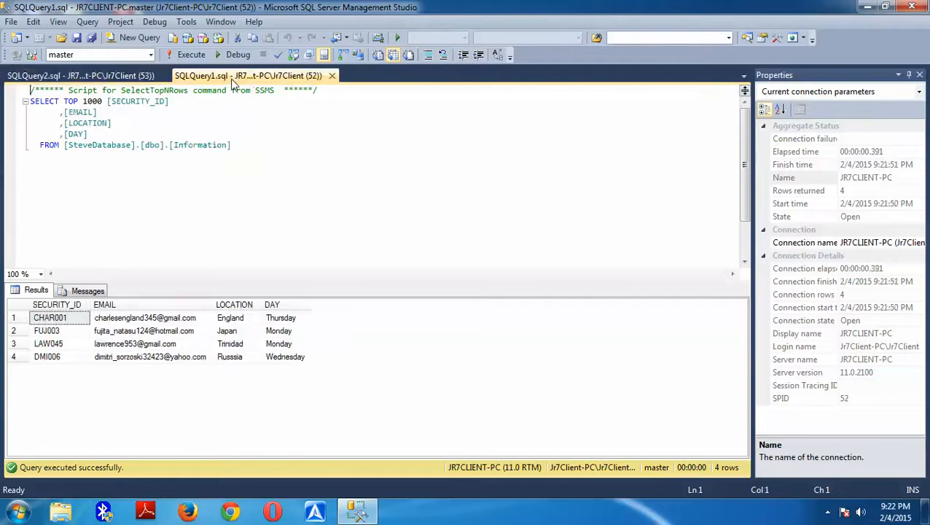
left_click(331, 76)
left_click(162, 76)
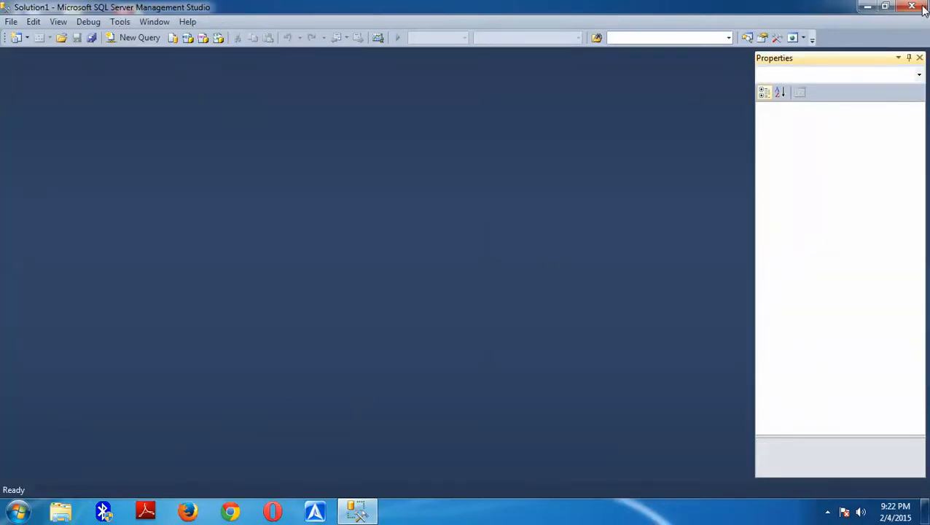
left_click(866, 6)
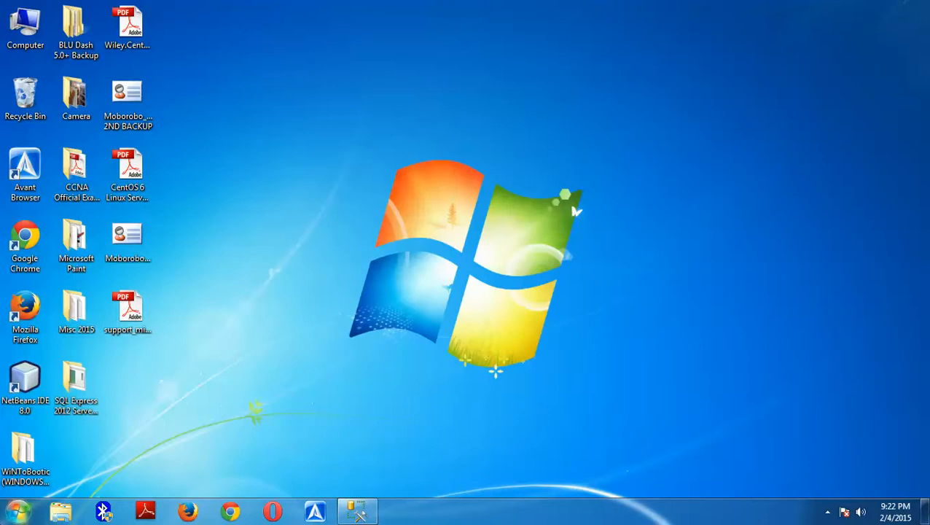
Open the ODBC Data Source Administrator from the Control Panel's Administrative Tools
left_click(10, 510)
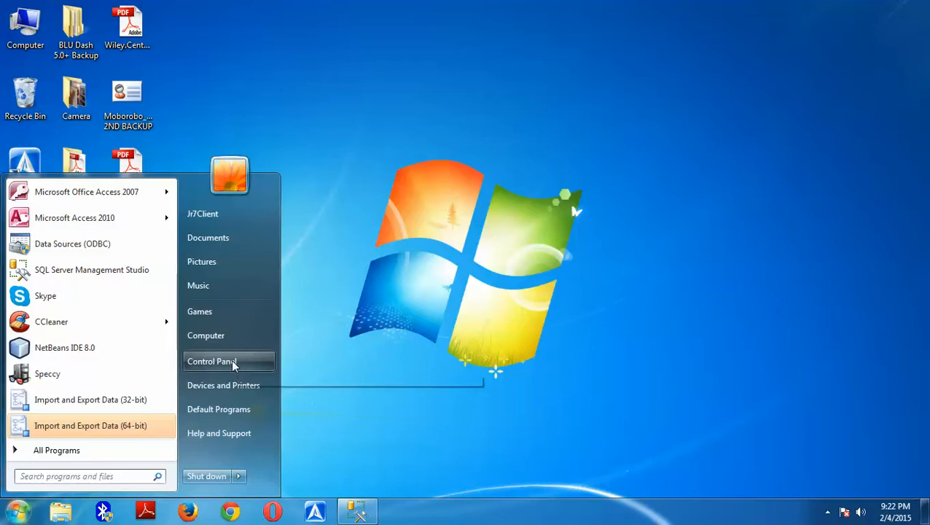
left_click(228, 364)
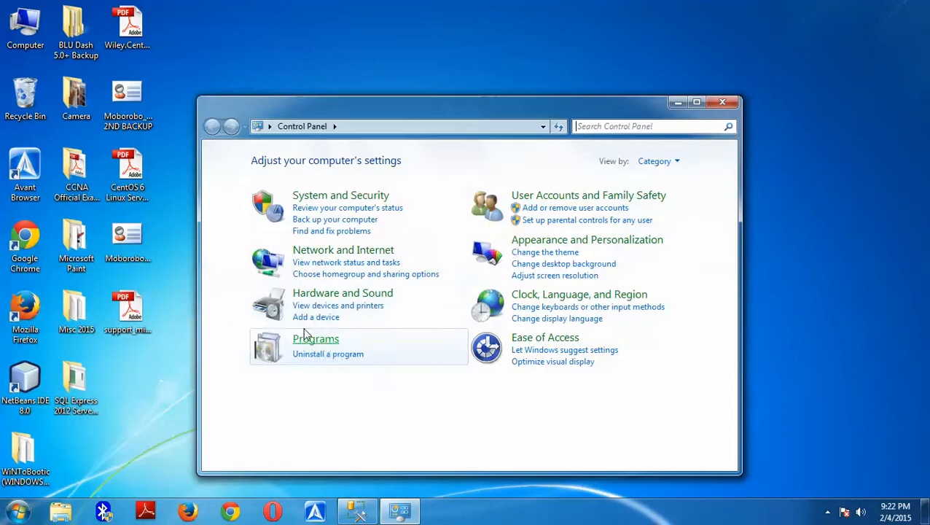
left_click(359, 199)
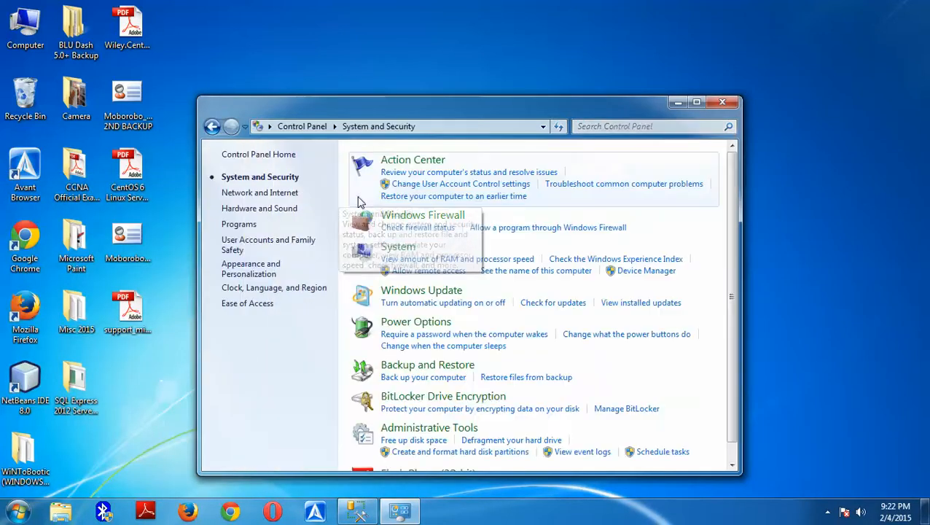
left_click(419, 432)
left_click(390, 238)
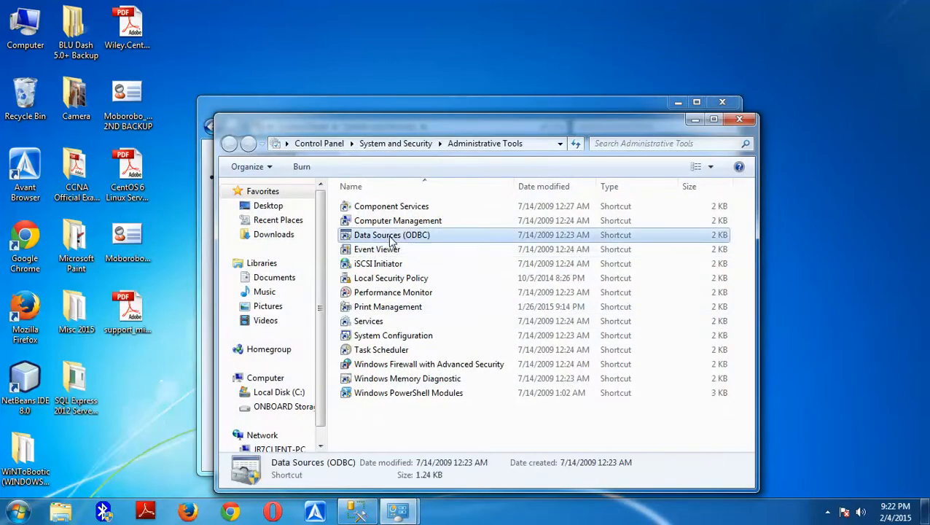
double_click(391, 239)
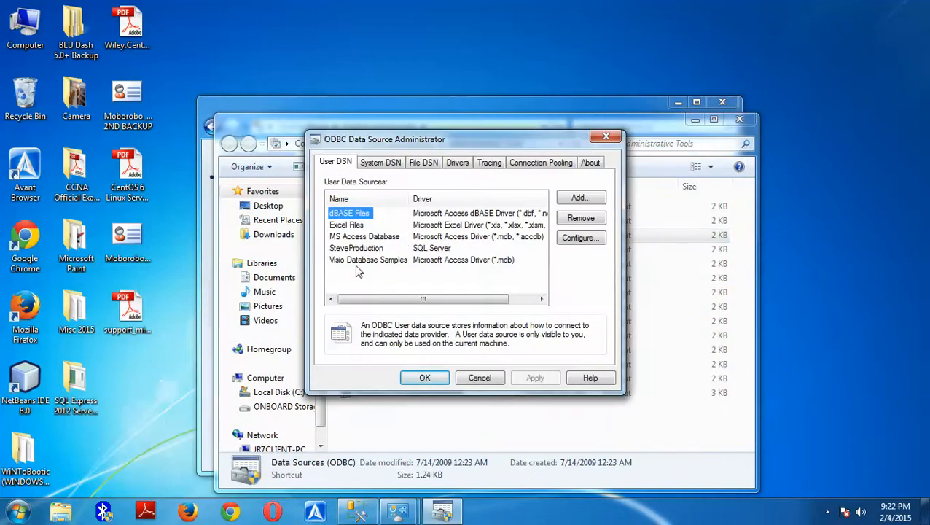
left_click(368, 248)
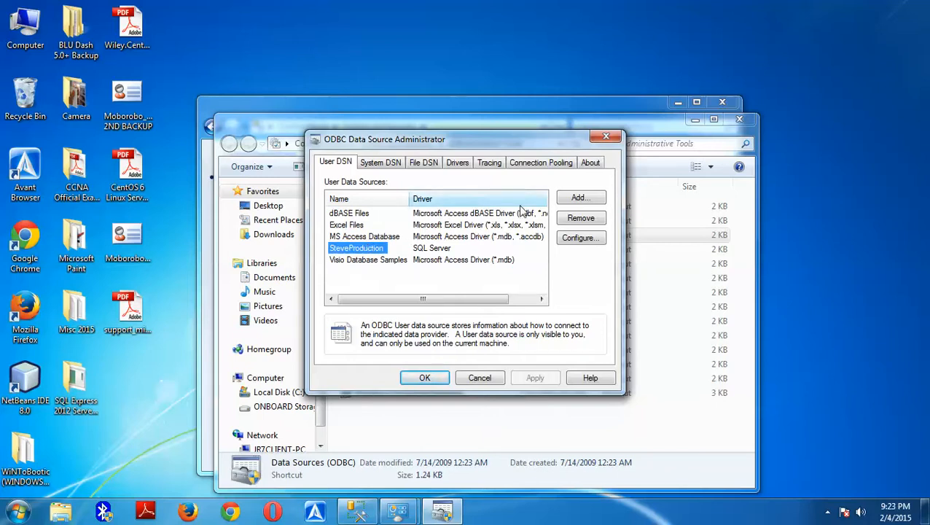
left_click(577, 197)
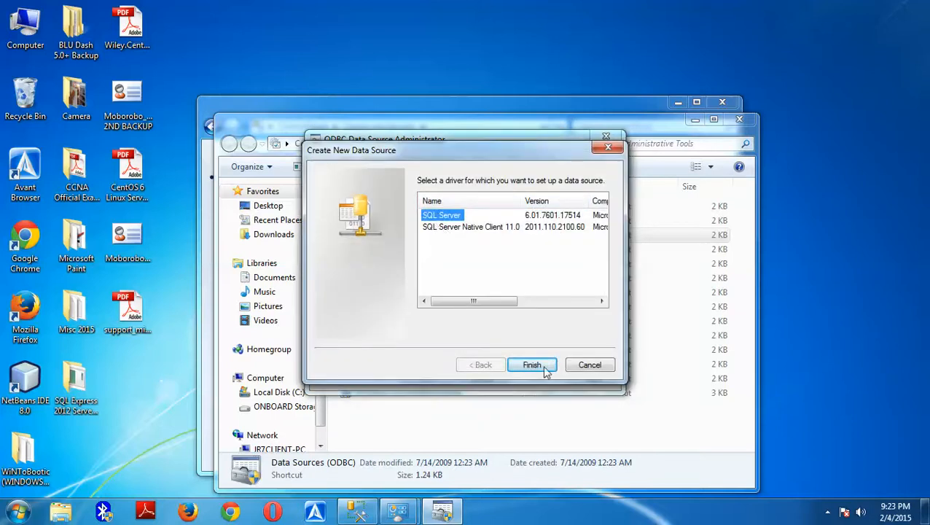
left_click(589, 364)
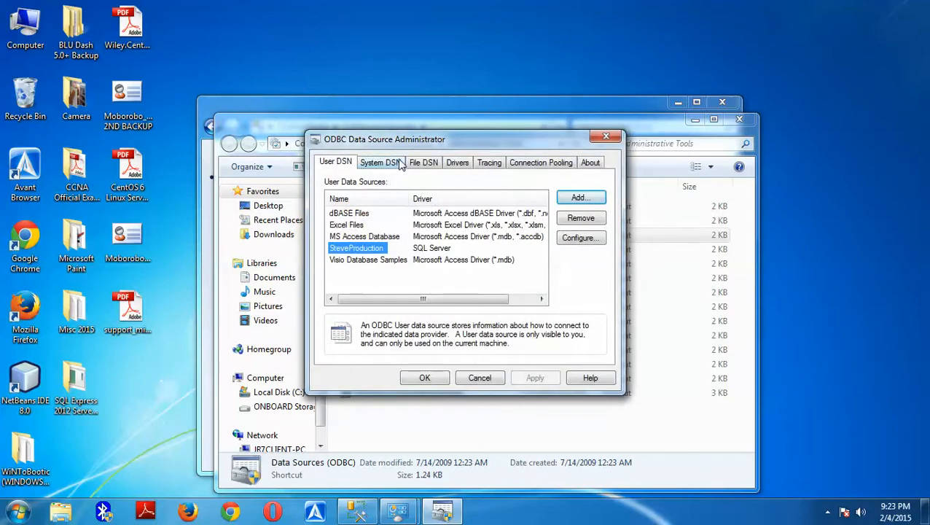
left_click(421, 163)
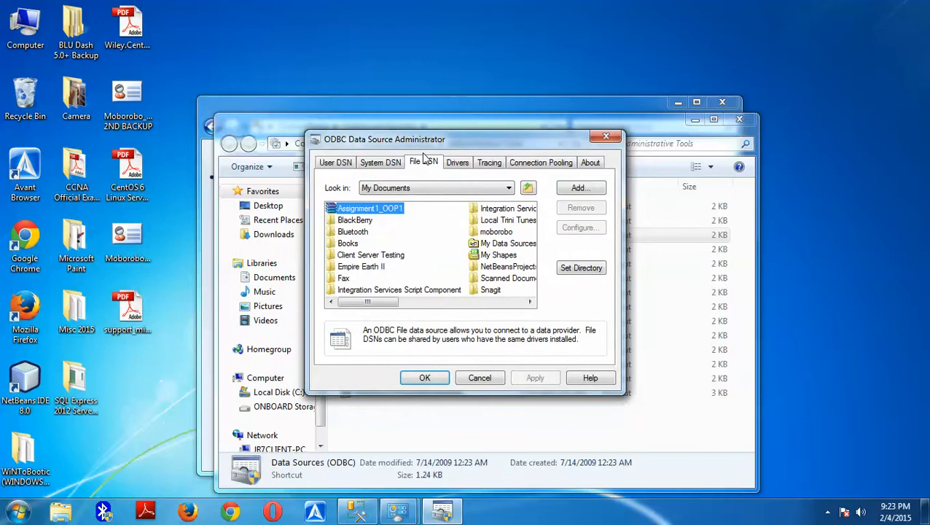
left_click(365, 163)
left_click(337, 165)
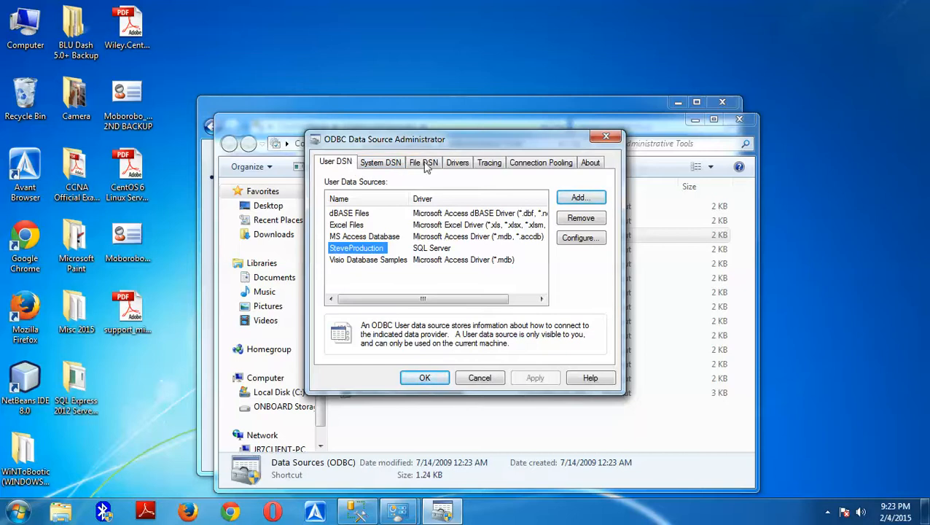
Start a new user data source with the SQL Server driver, named SteveBusiness and described as "Holds customers information"
left_click(579, 199)
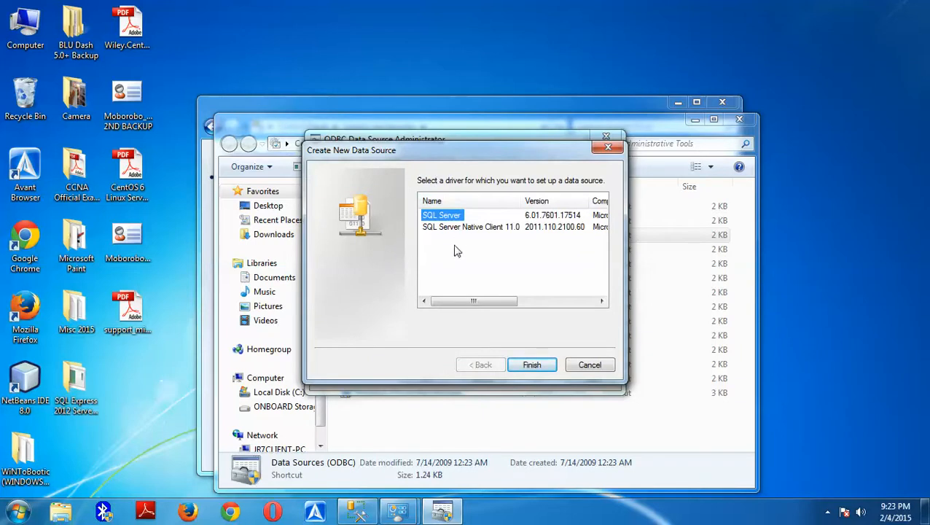
left_click(532, 364)
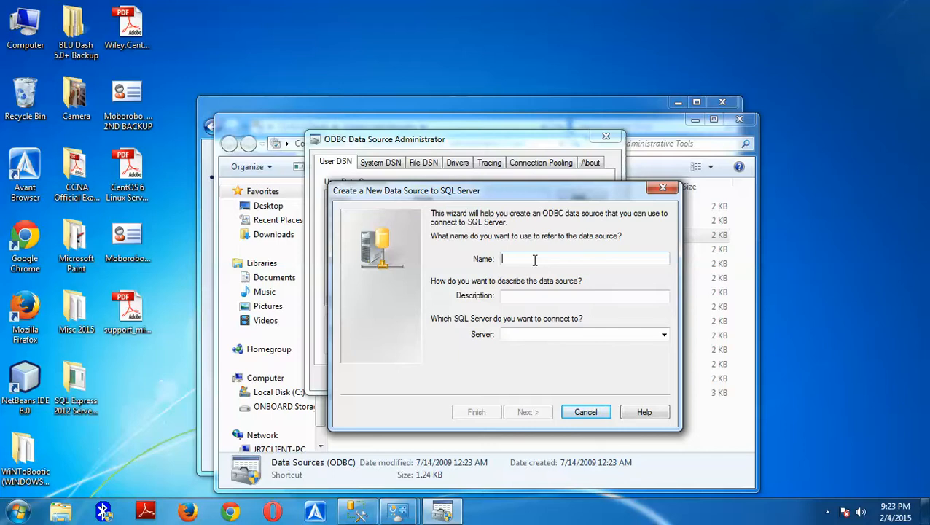
type("SteveBusiness")
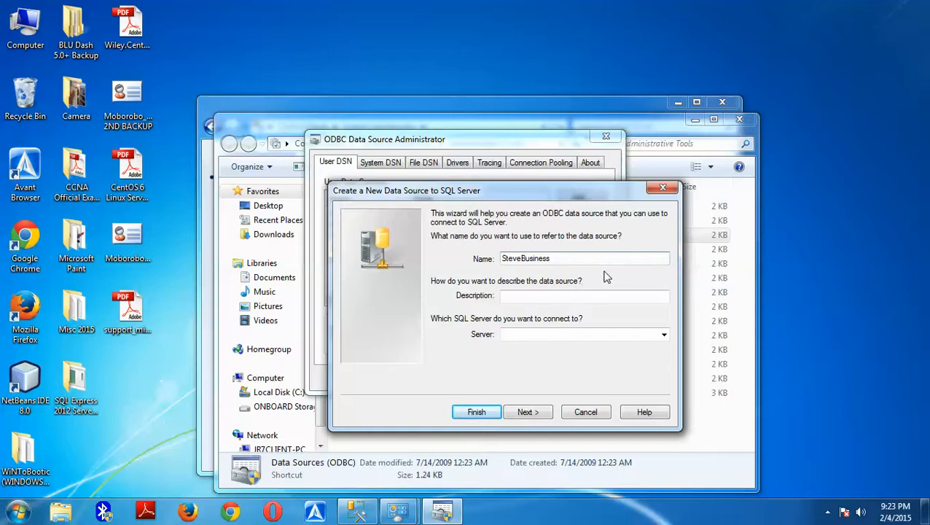
left_click(531, 297)
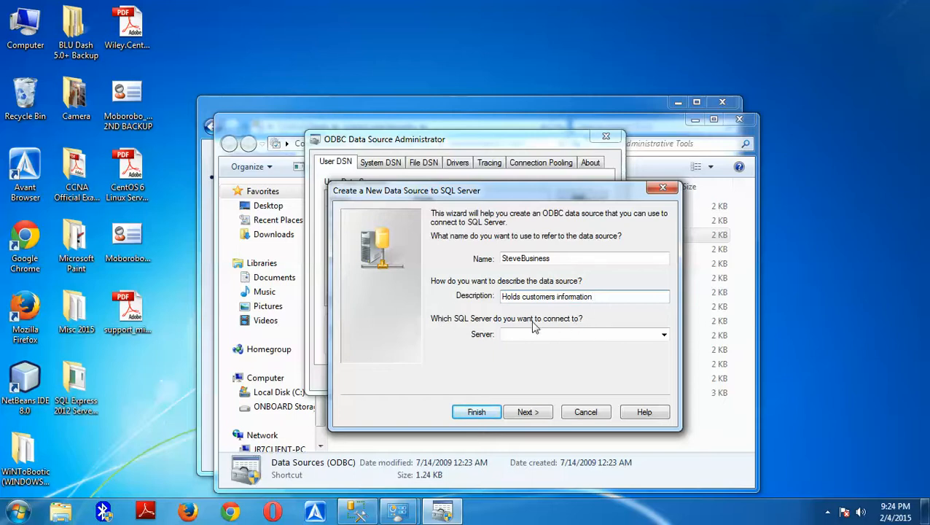
Check the server name in Management Studio's Connect to Server dialog and return to the data source wizard
left_click(664, 336)
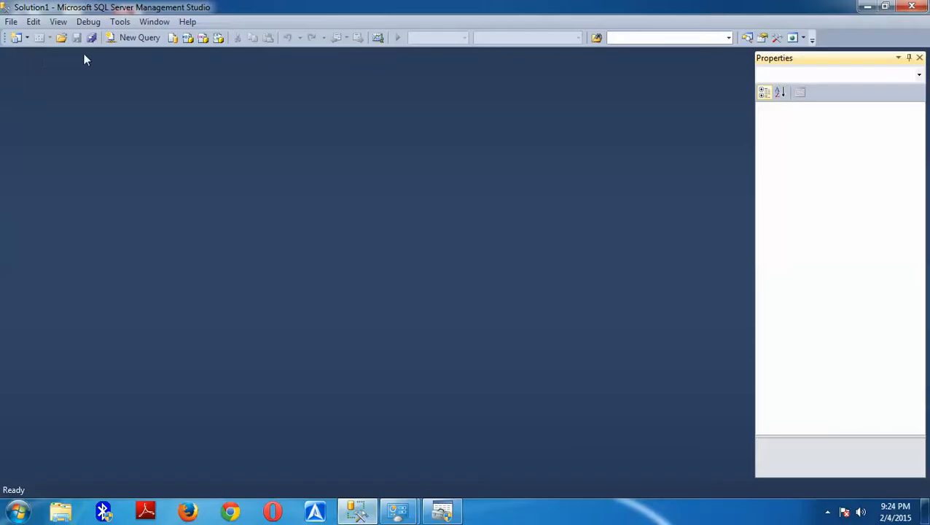
left_click(11, 21)
left_click(40, 35)
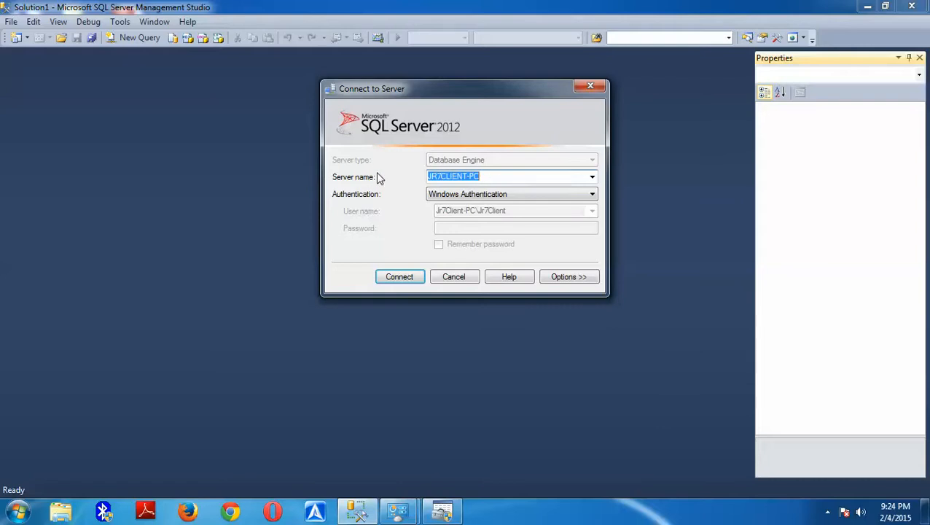
left_click(436, 514)
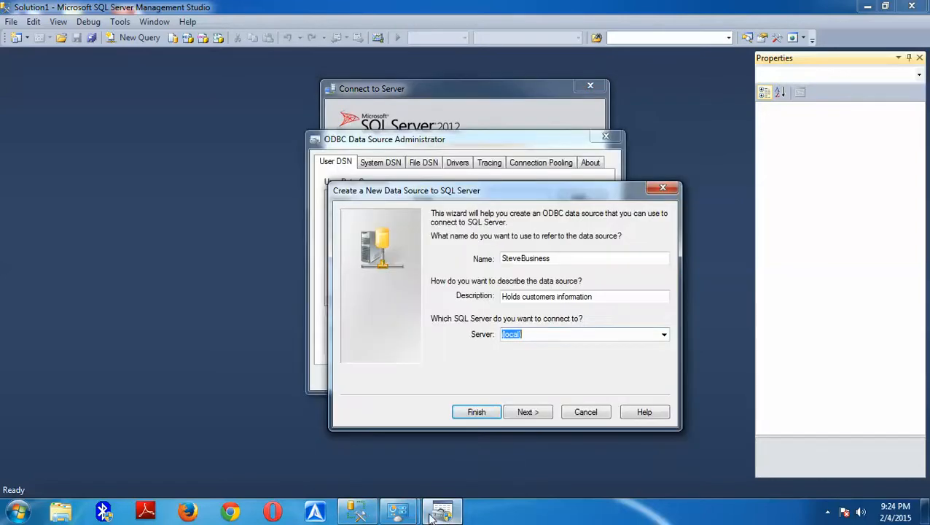
left_click(450, 119)
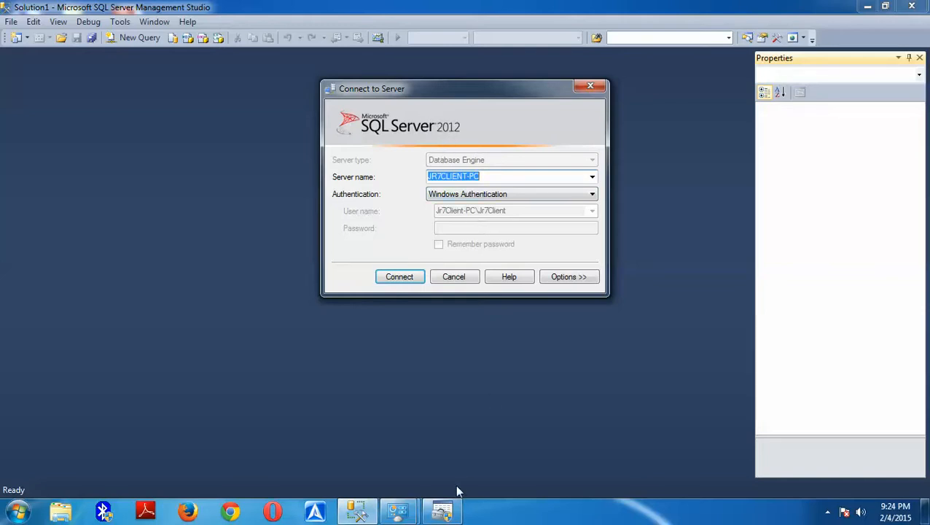
left_click(437, 513)
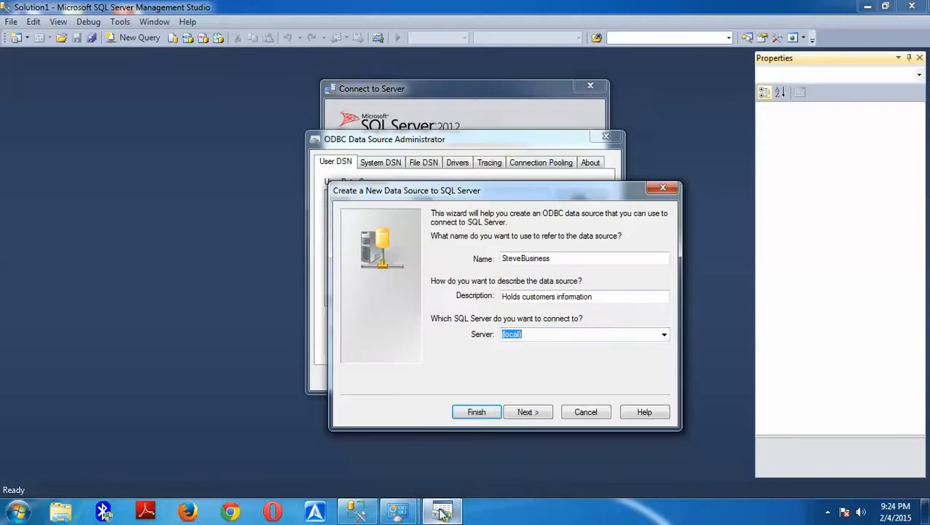
Choose JR7CLIENT-PC as the SQL Server to connect to and continue to the authentication settings
left_click(663, 334)
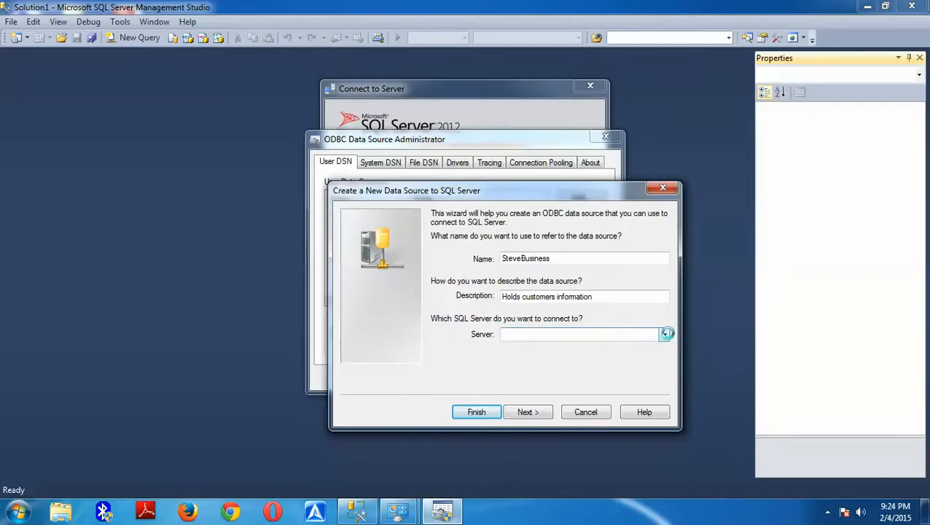
left_click(596, 358)
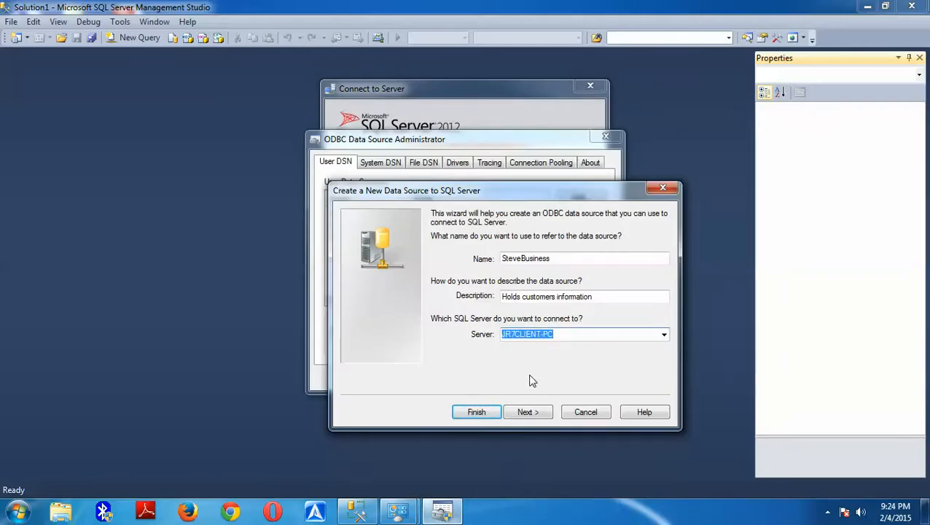
left_click(528, 412)
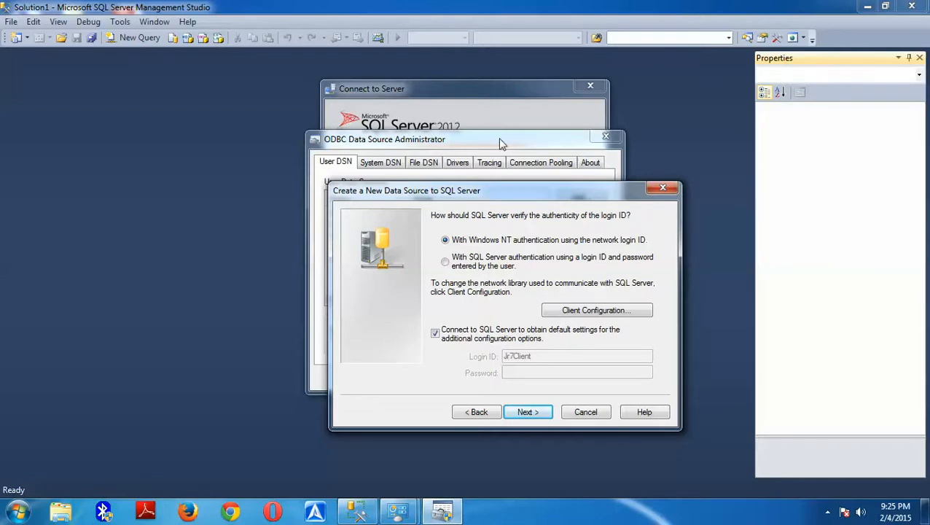
Use Windows NT authentication with the network login ID and continue to the default database settings
left_click(445, 263)
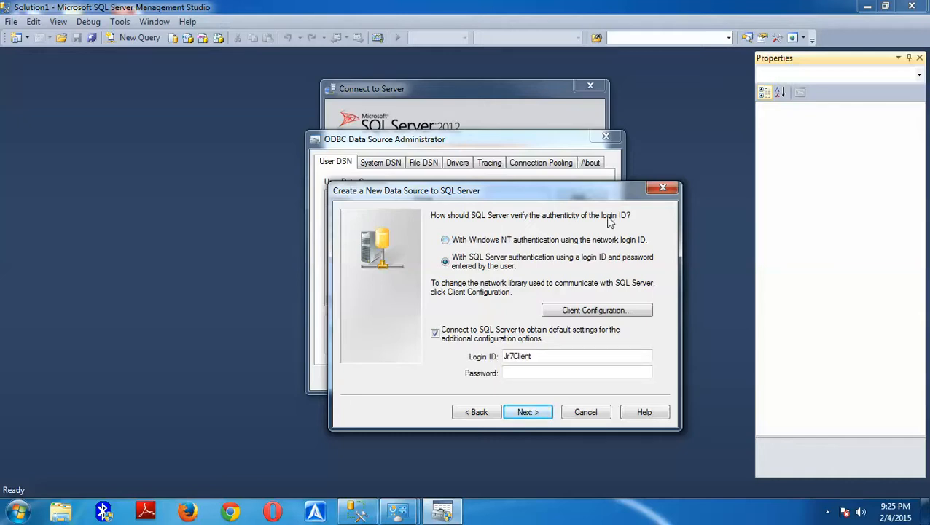
left_click(445, 240)
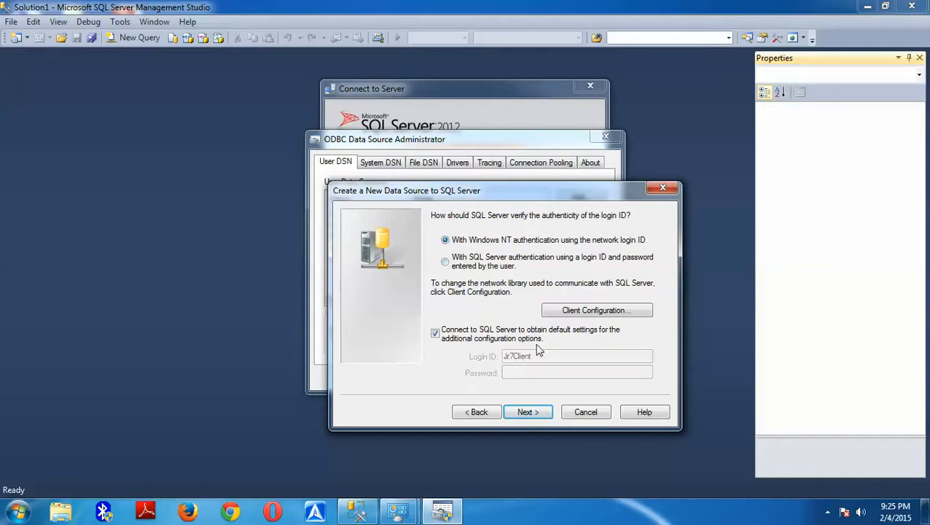
left_click(436, 332)
left_click(528, 412)
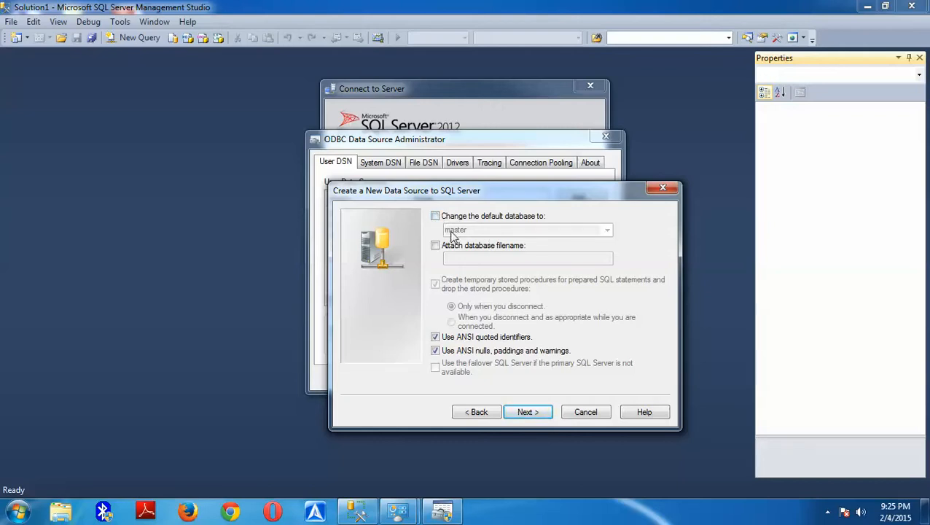
Enable changing the default database, and connect to JR7CLIENT-PC in Management Studio to check the database name before returning to the wizard
left_click(435, 215)
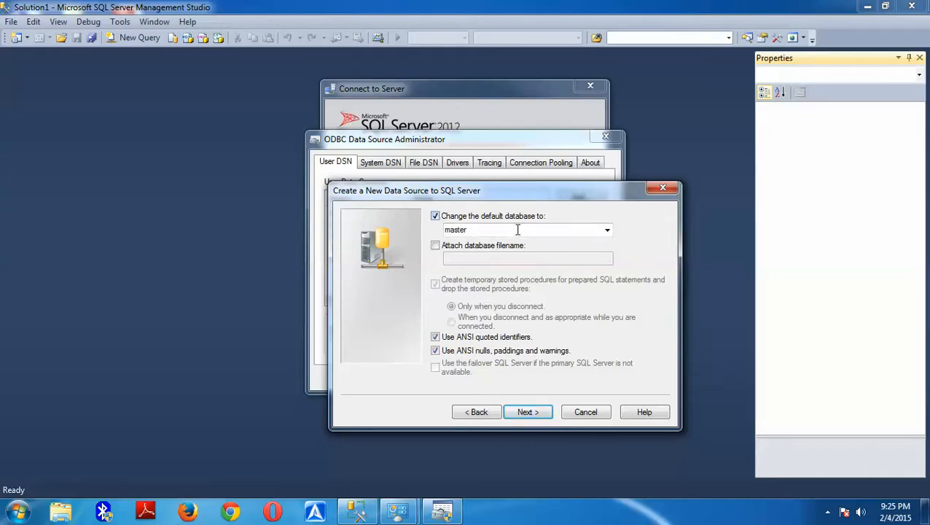
left_click(499, 103)
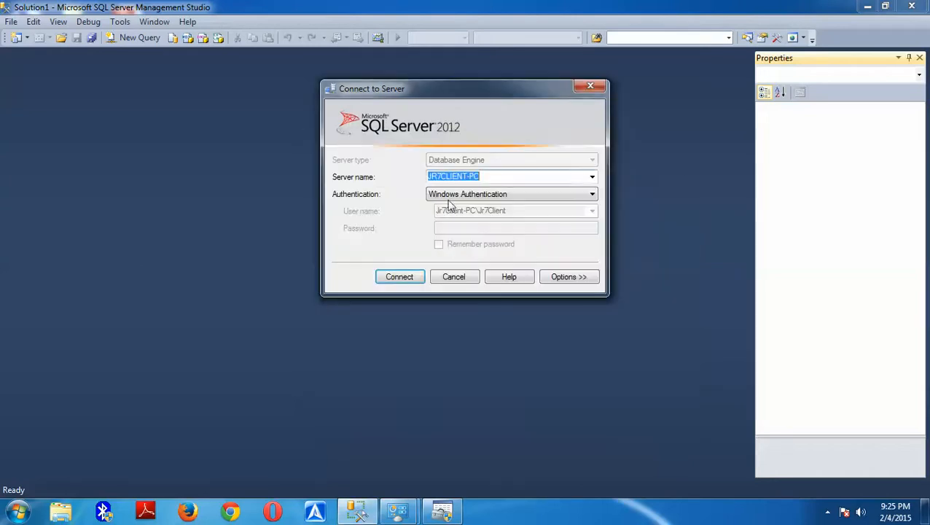
left_click(399, 276)
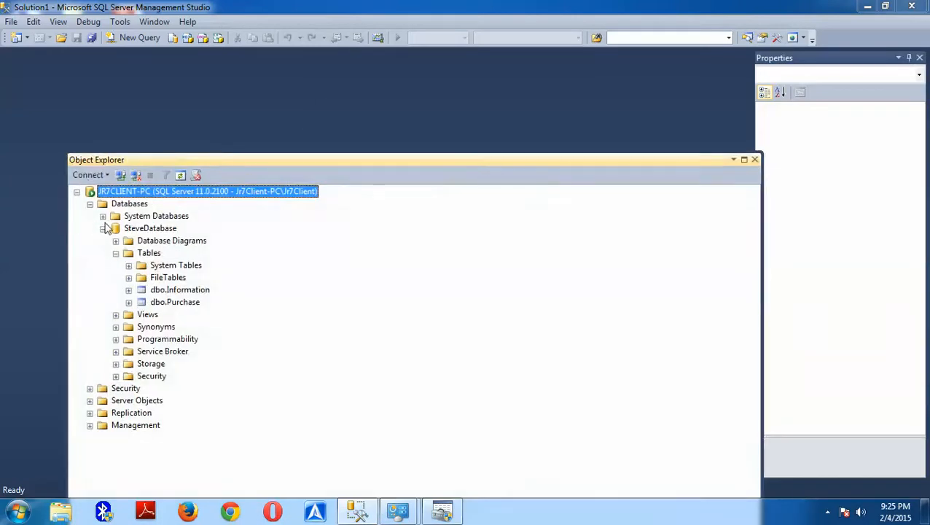
left_click(103, 229)
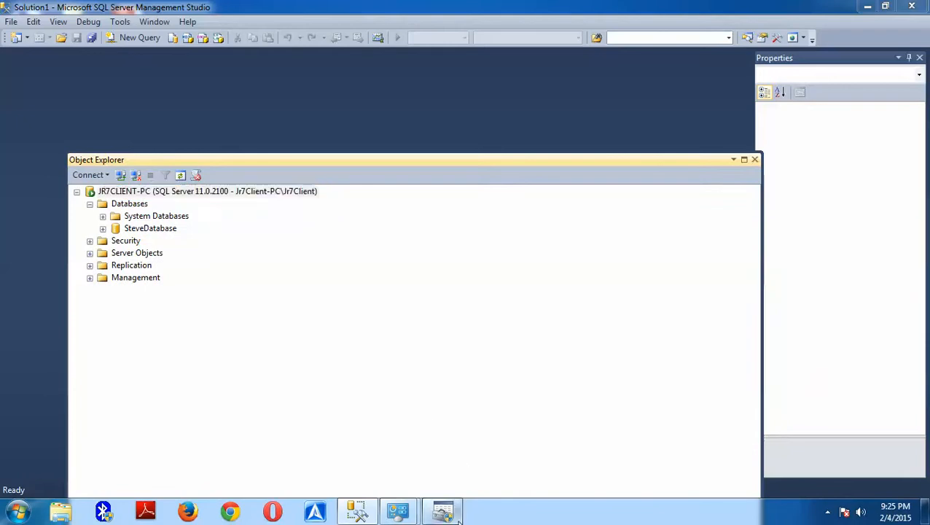
left_click(441, 510)
Set the default database to SteveDatabase and finish the wizard with the remaining settings at their defaults
left_click(607, 230)
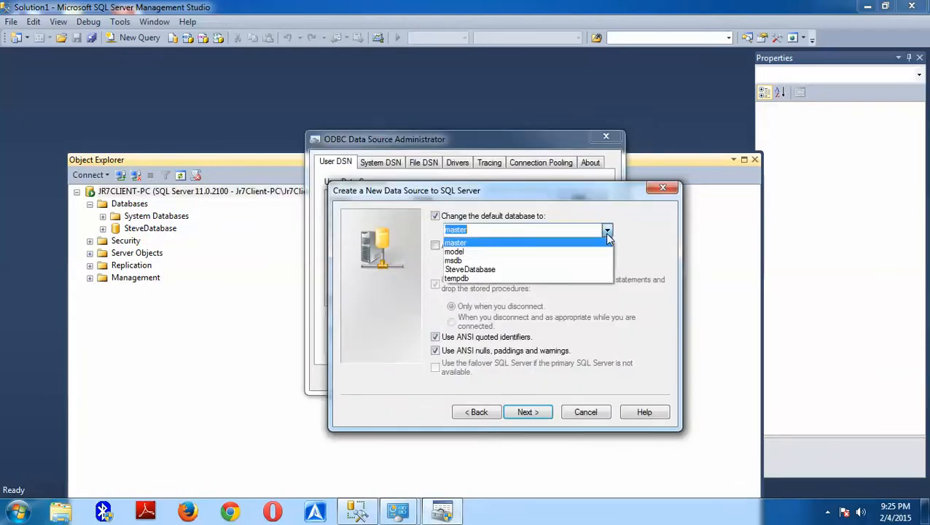
left_click(481, 270)
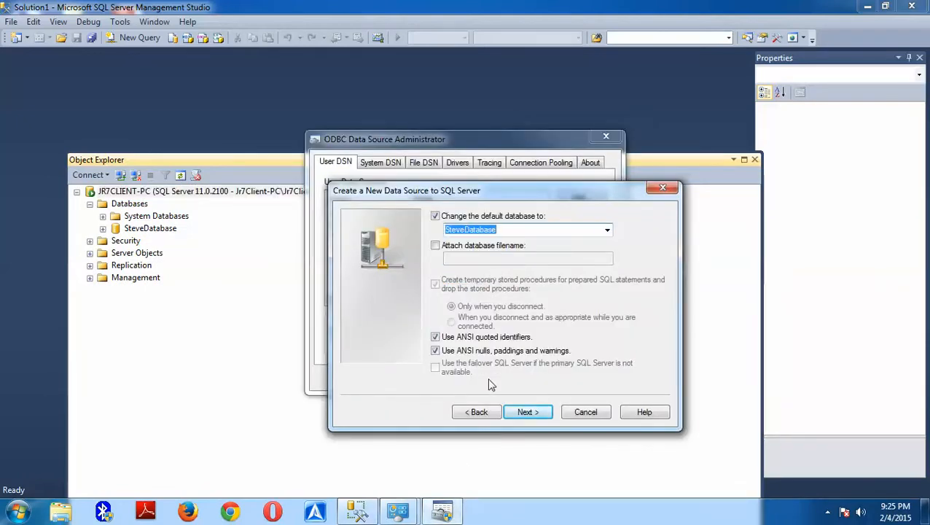
left_click(512, 413)
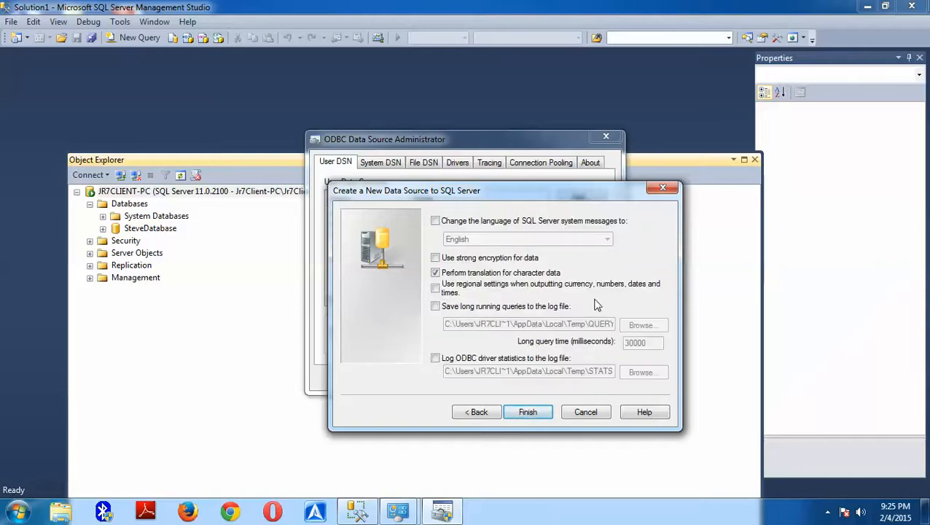
left_click(532, 413)
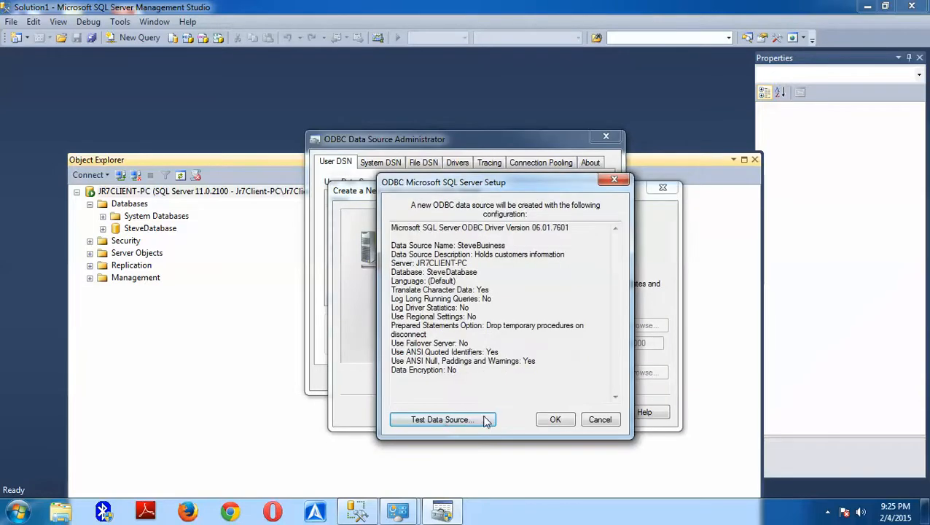
Test the SteveBusiness data source connection and accept the configuration to create it
left_click(426, 421)
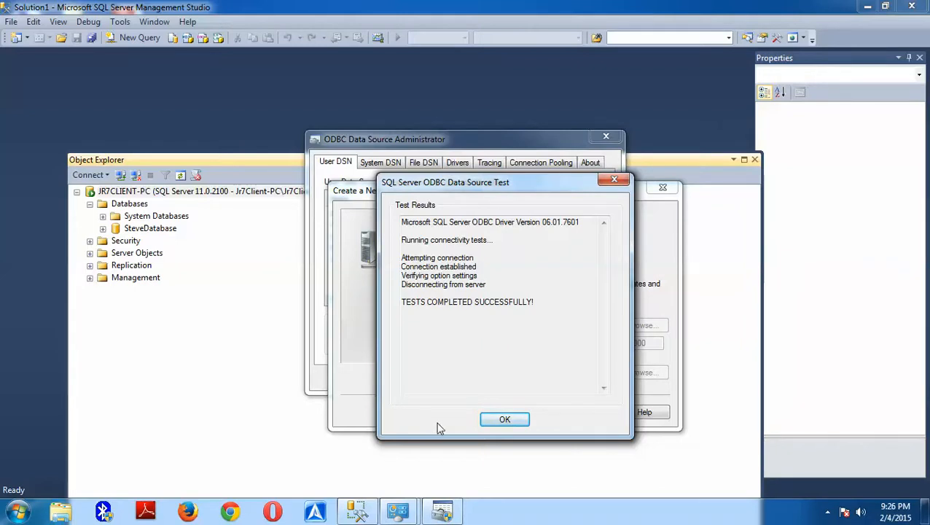
left_click(508, 421)
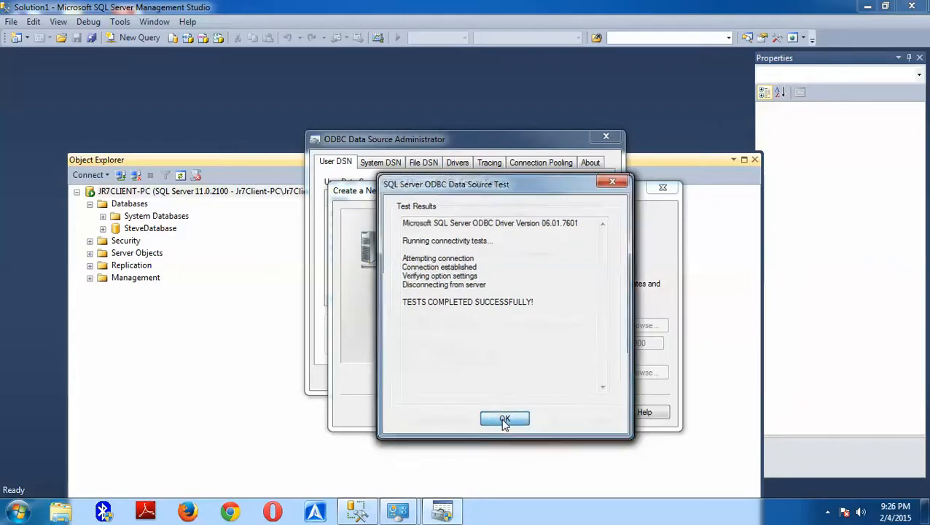
left_click(555, 421)
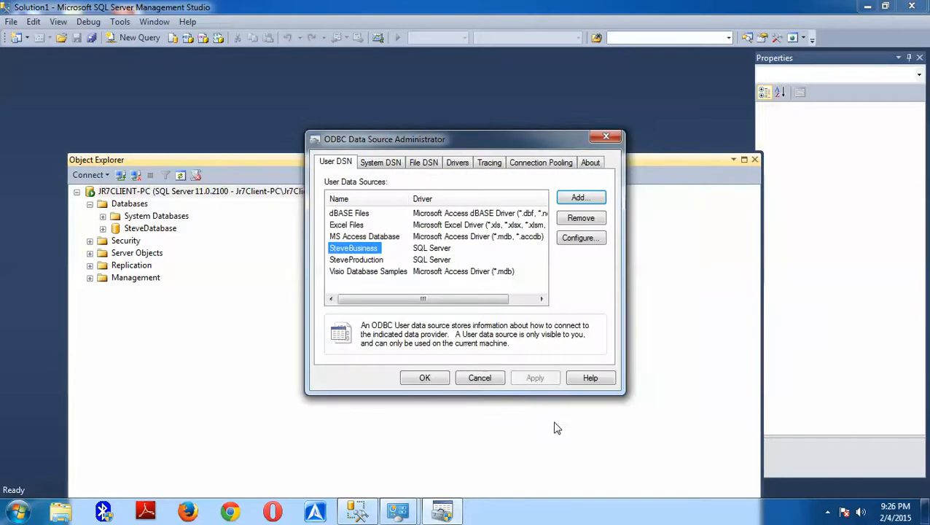
Remove the SteveProduction user data source, select SteveBusiness, and close the ODBC Data Source Administrator with the changes accepted
left_click(352, 260)
left_click(355, 248)
left_click(360, 260)
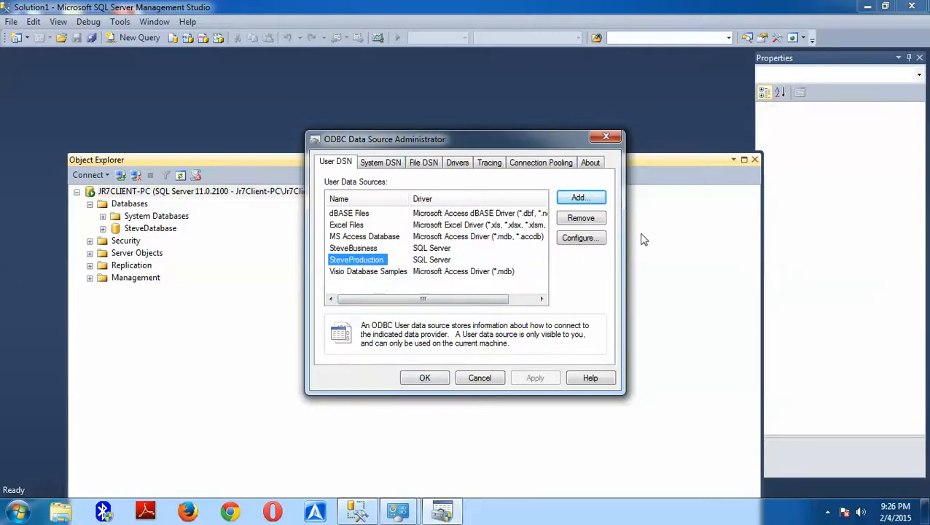
left_click(593, 218)
left_click(532, 307)
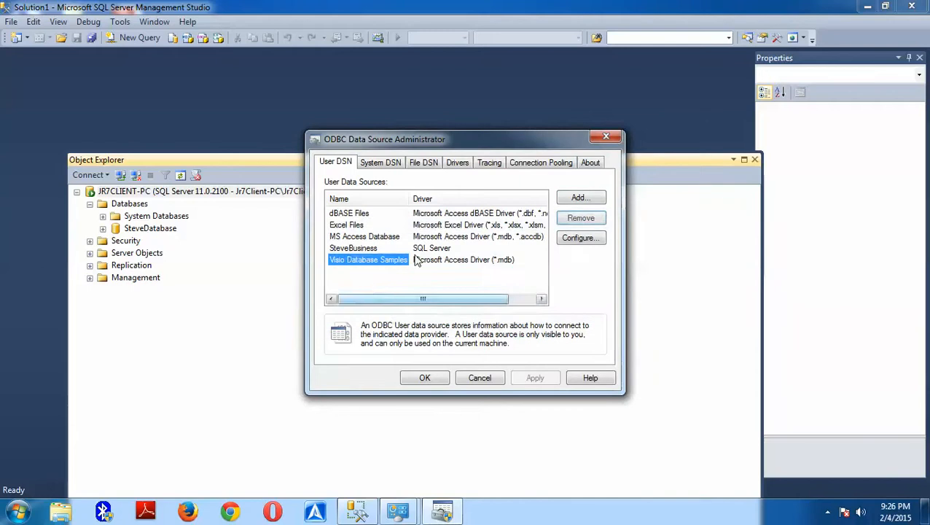
left_click(356, 248)
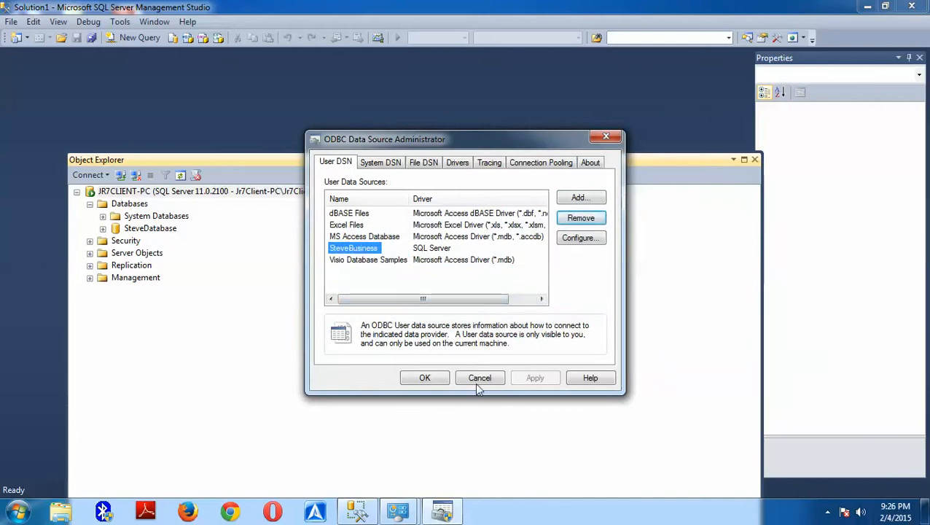
left_click(426, 381)
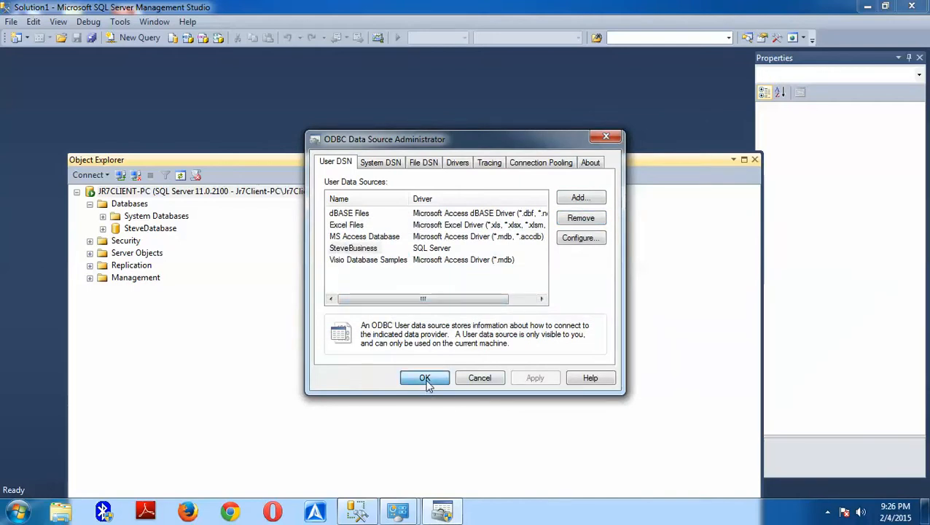
Clear the desktop by closing the ODBC Data Source Administrator and both Control Panel windows and minimizing Management Studio
left_click(427, 382)
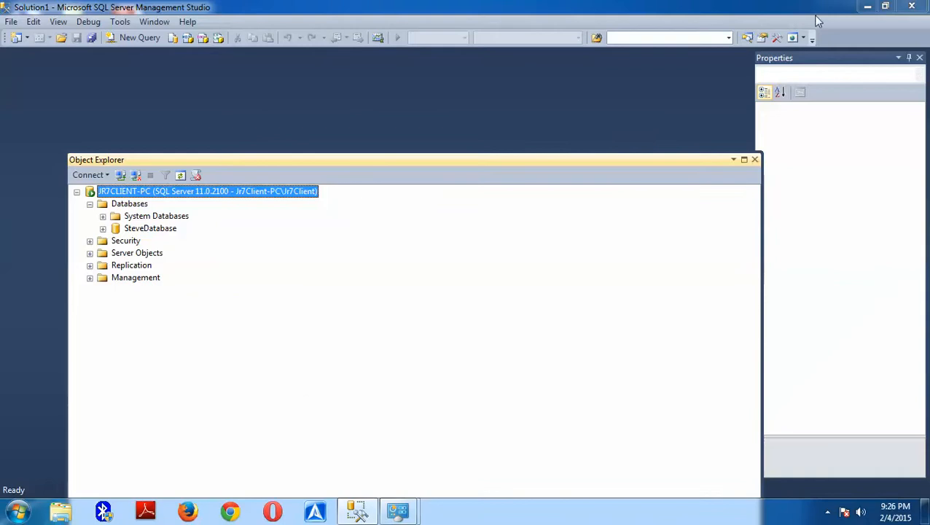
left_click(867, 6)
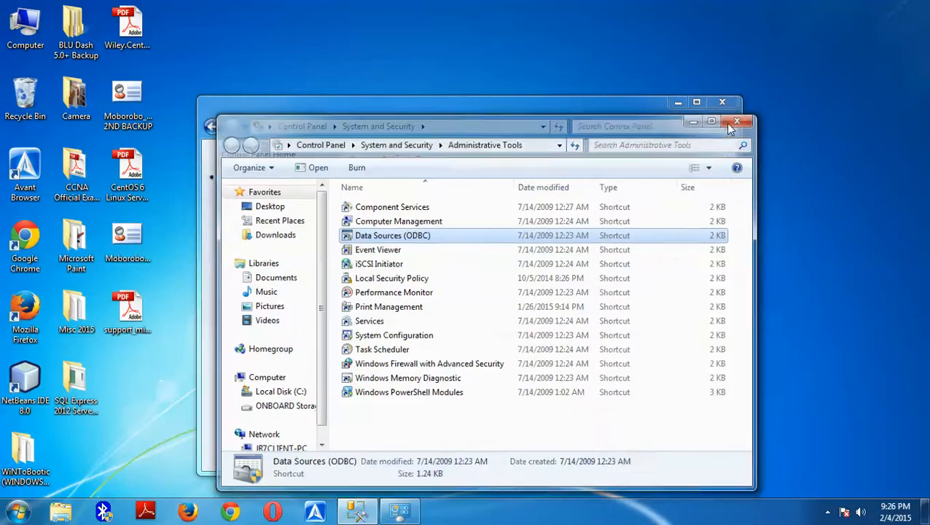
left_click(731, 125)
left_click(720, 103)
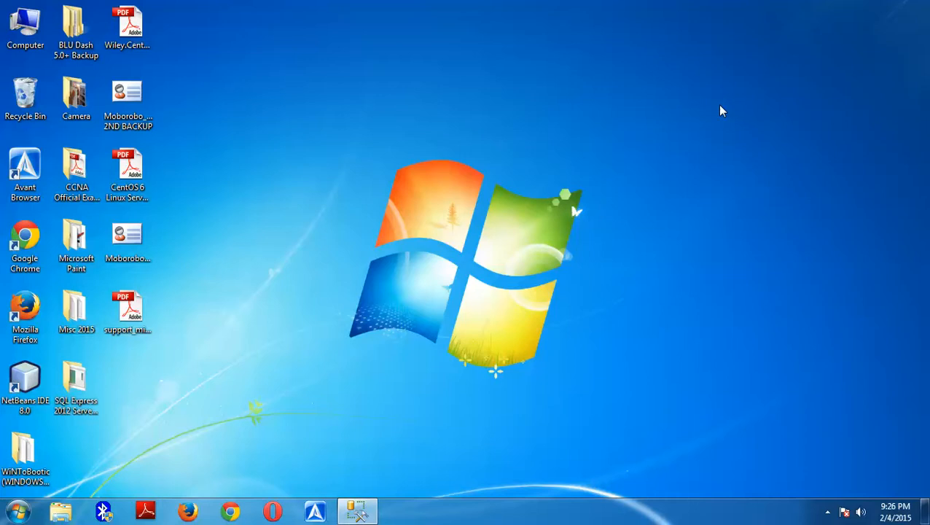
Launch Microsoft Access 2010
left_click(17, 511)
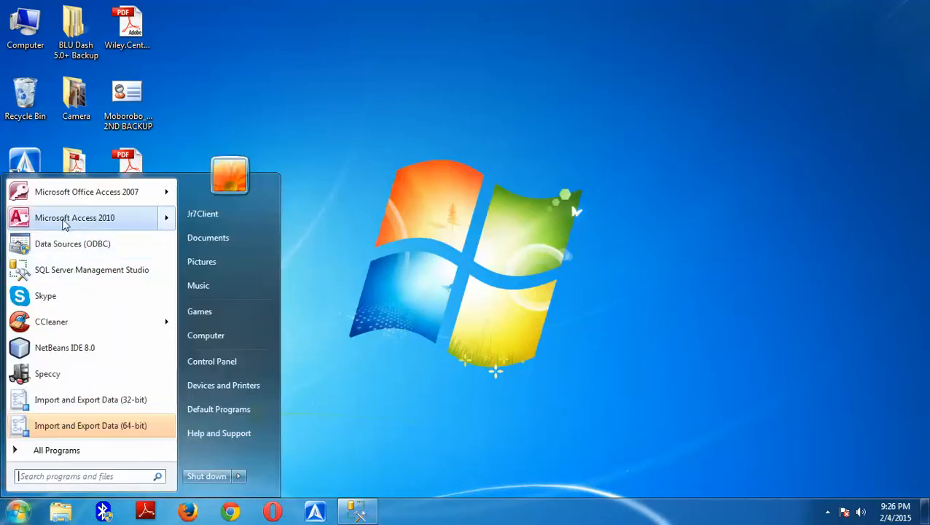
mouse_move(56, 225)
left_click(590, 76)
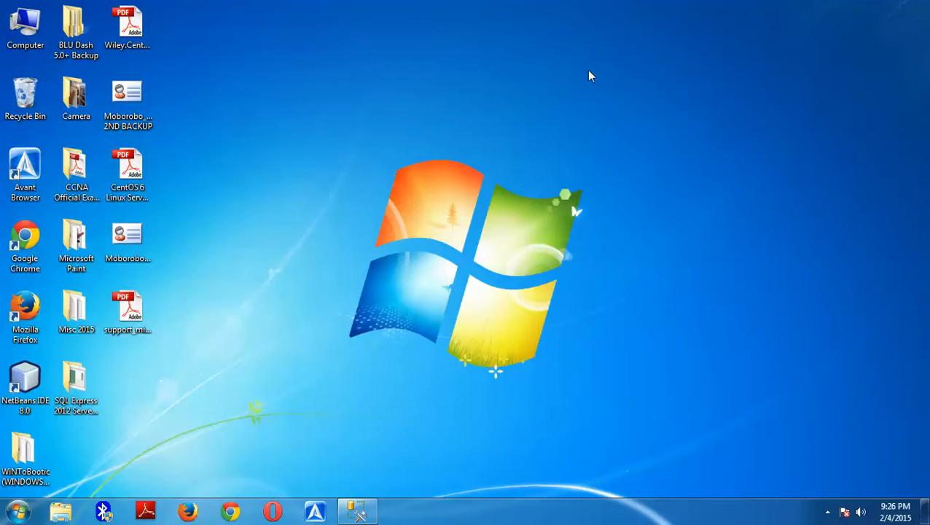
left_click(17, 511)
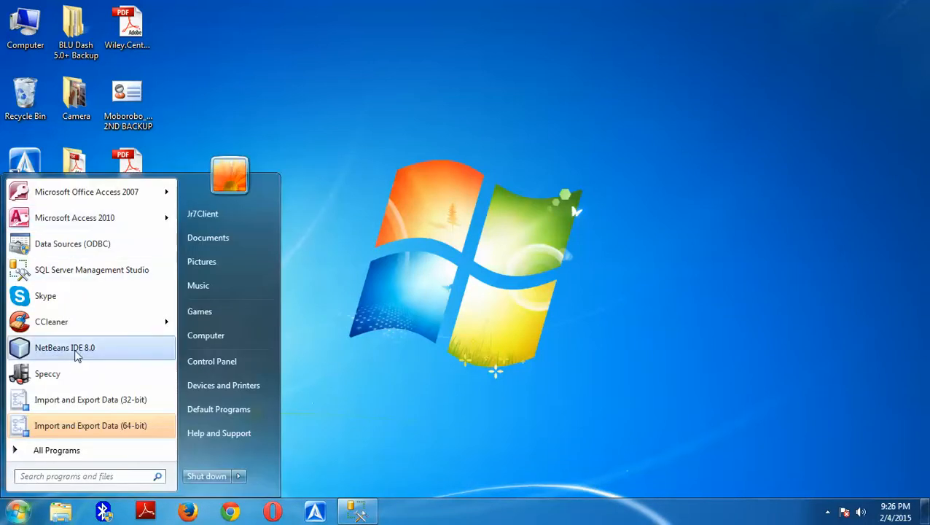
left_click(80, 217)
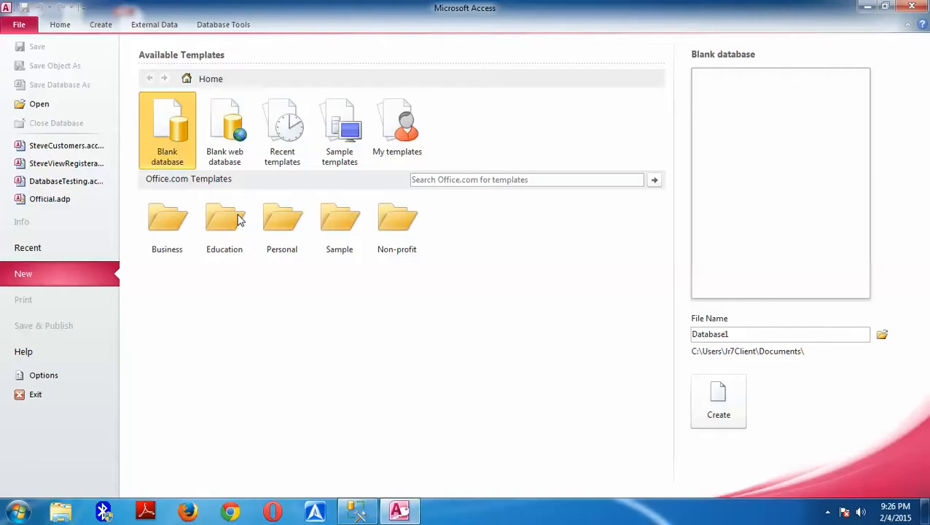
Create a blank database with the file name SteveRegisterCustomers in the default Documents folder
left_click_drag(760, 335, 757, 309)
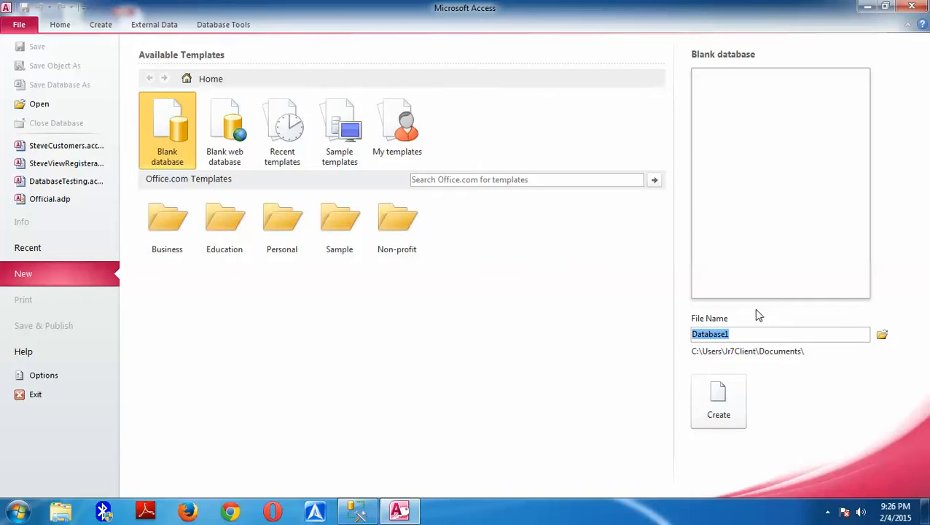
key("BackSpace")
type("SteveRegisterCustomers")
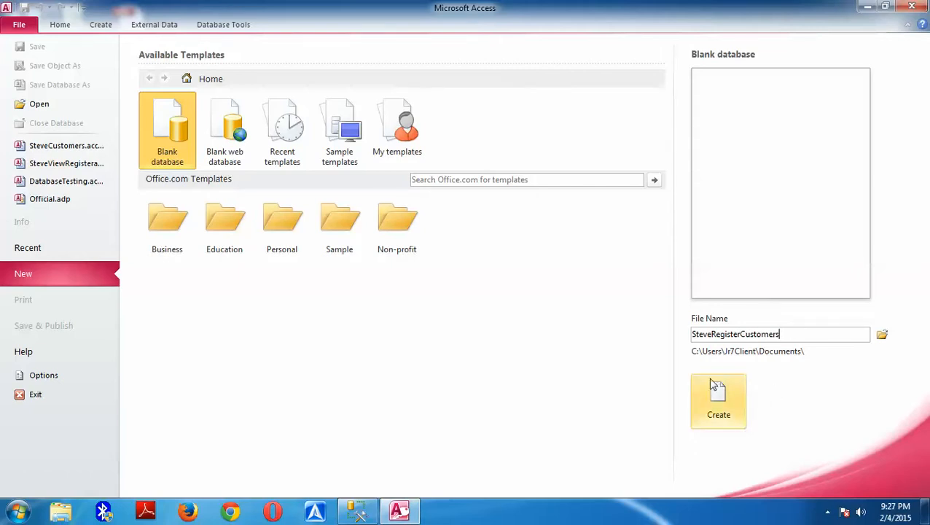
left_click(729, 404)
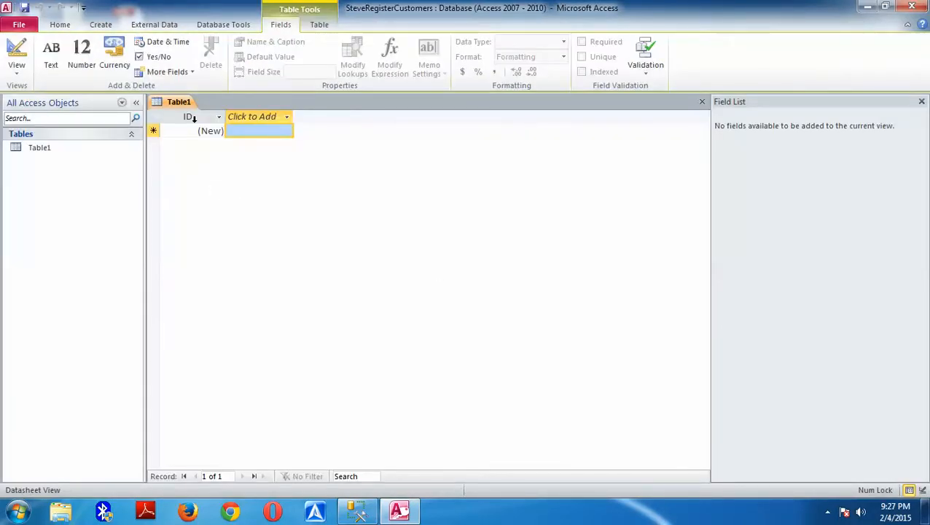
Examine which additional external data sources can be imported or linked besides an ODBC database
left_click(150, 26)
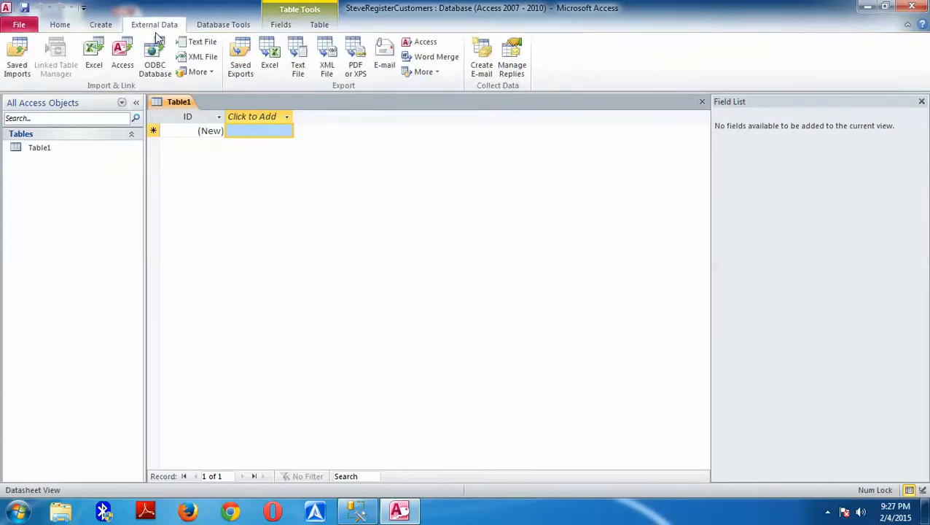
left_click(205, 73)
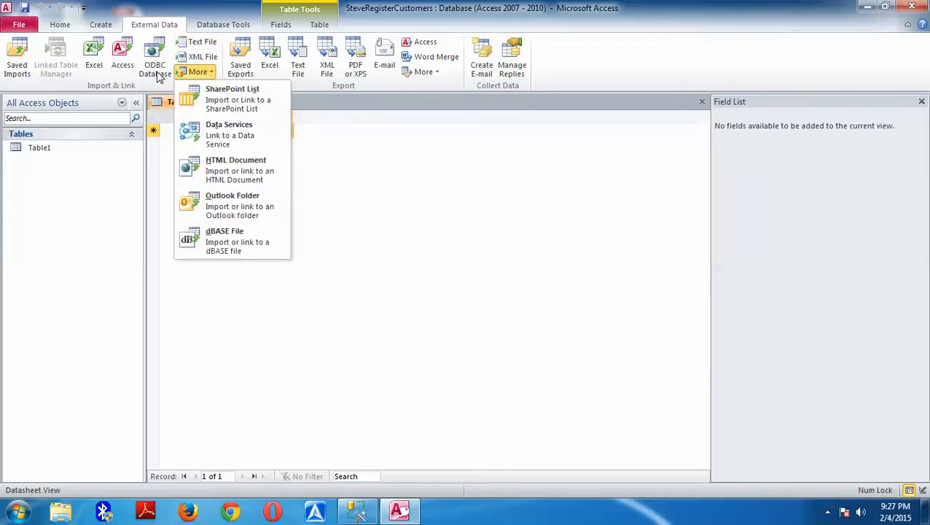
left_click(162, 153)
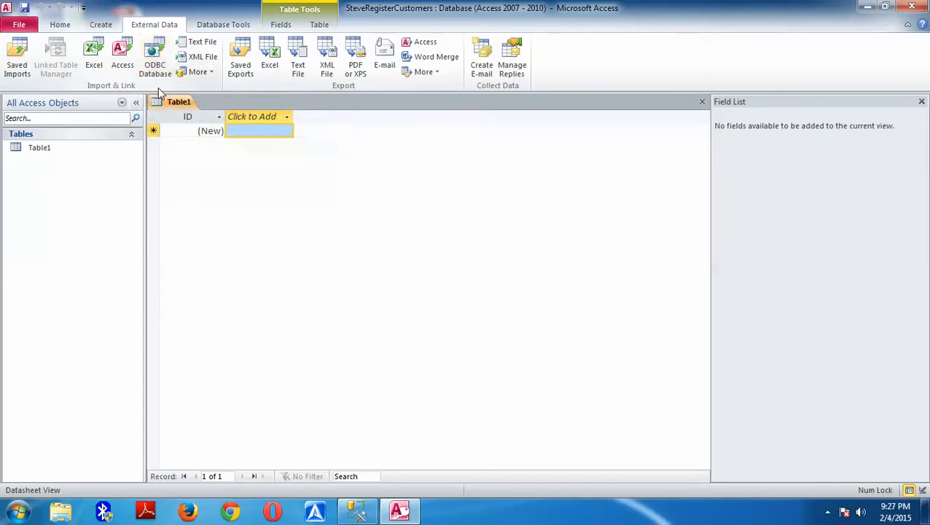
left_click(204, 73)
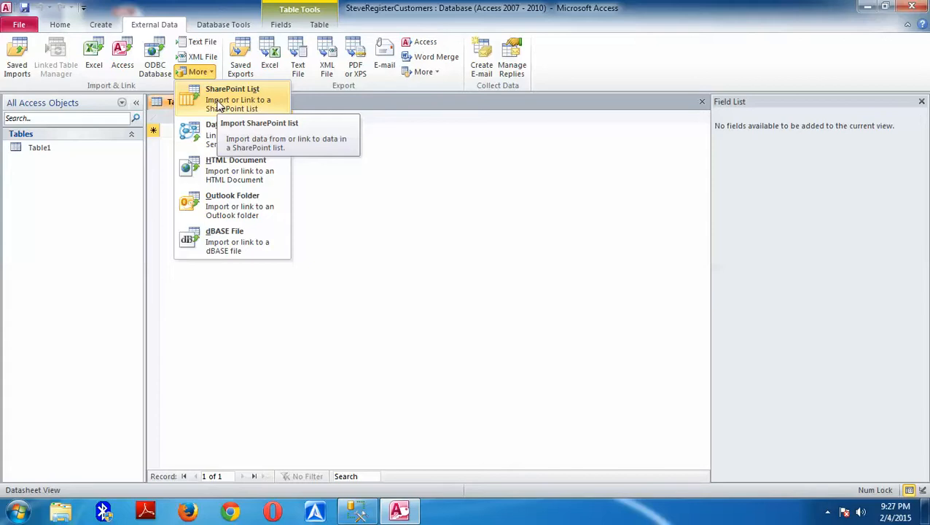
left_click(207, 79)
left_click(208, 78)
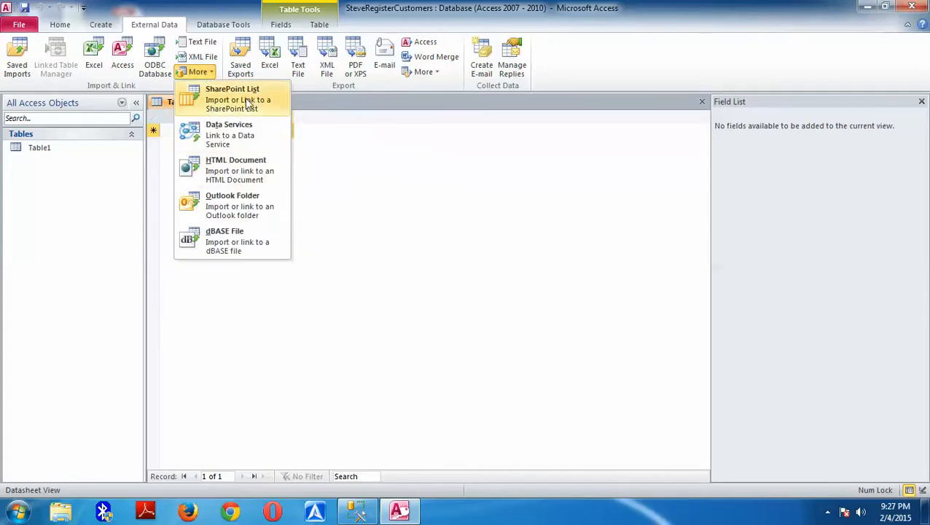
left_click(196, 75)
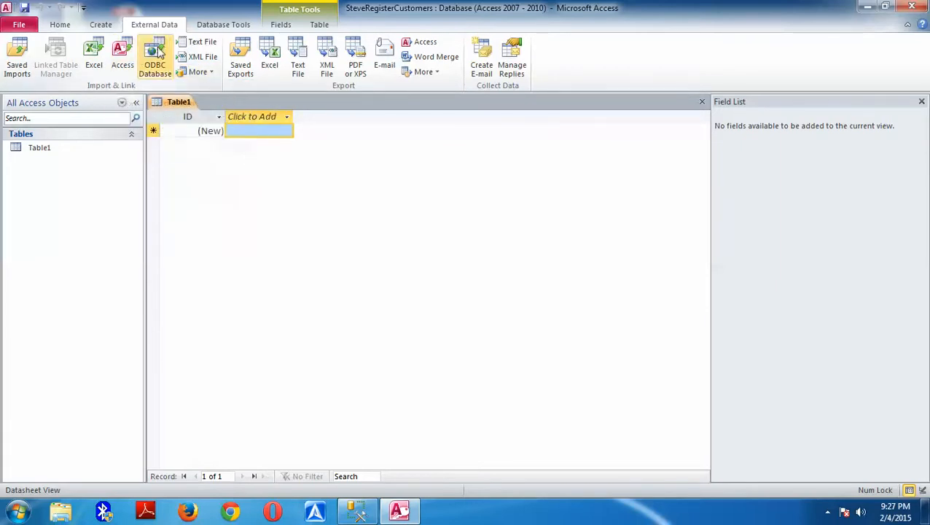
Start an ODBC link to the data source by creating a linked table, using the SteveBusiness machine data source
left_click(155, 56)
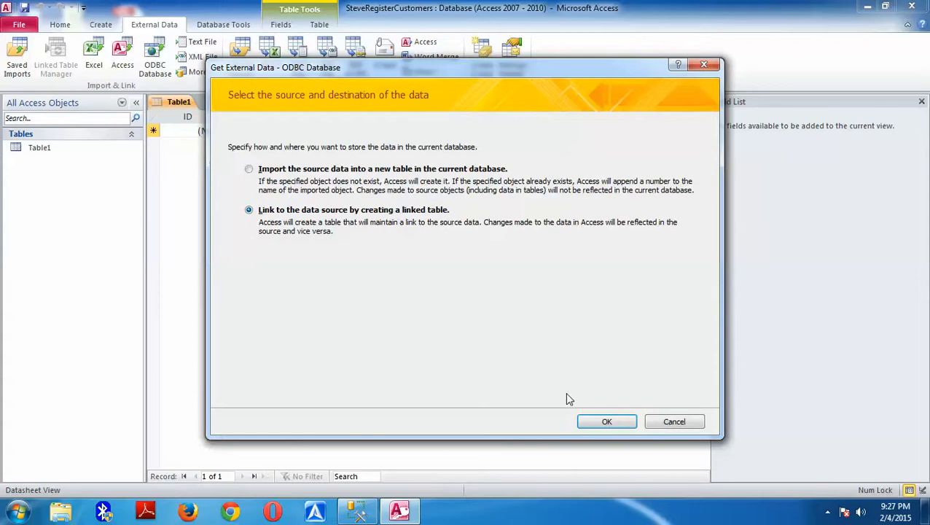
left_click(607, 422)
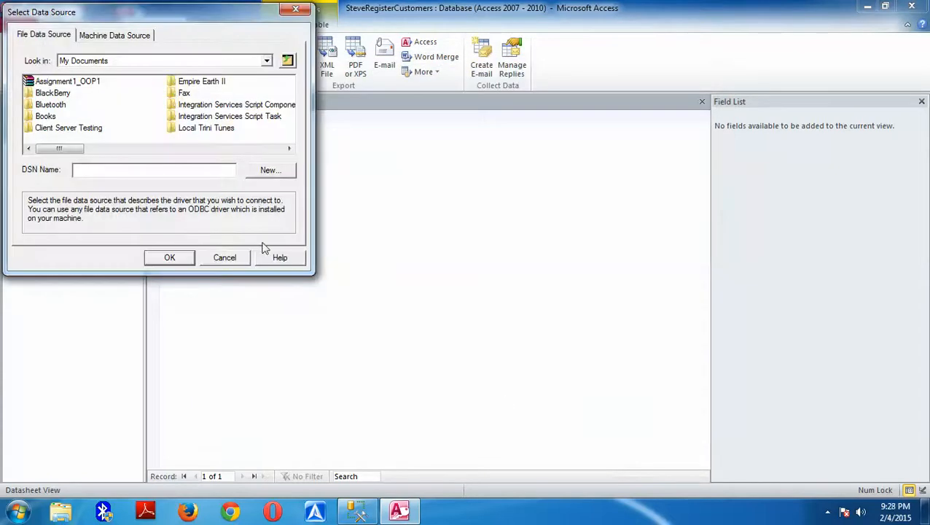
left_click_drag(180, 14, 428, 88)
left_click(354, 109)
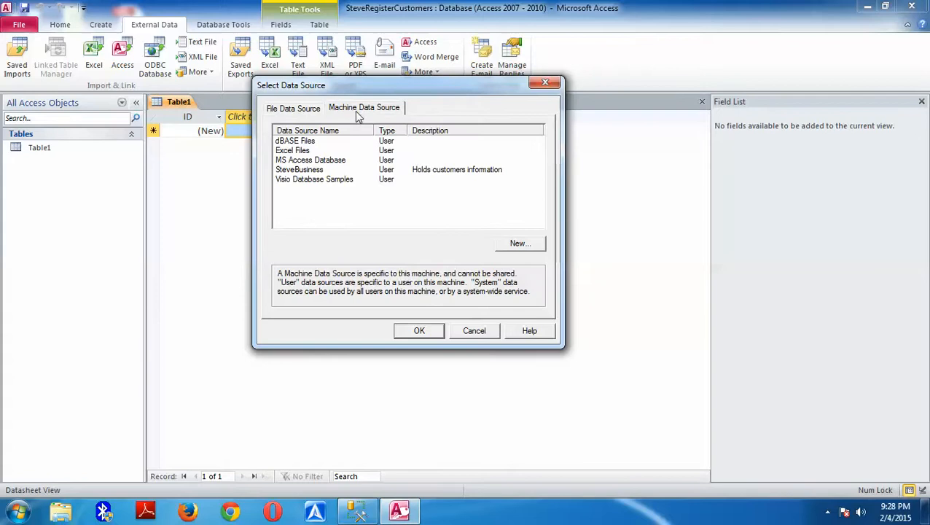
left_click(302, 170)
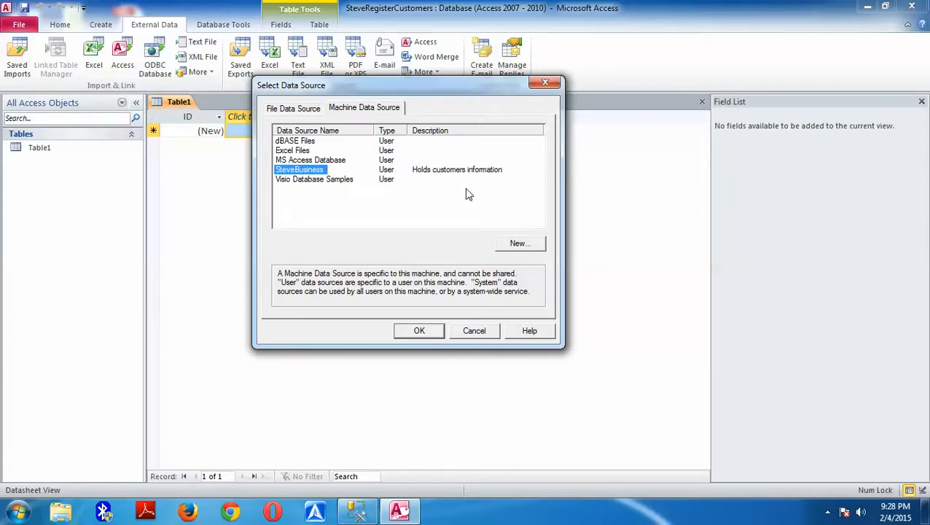
left_click(419, 332)
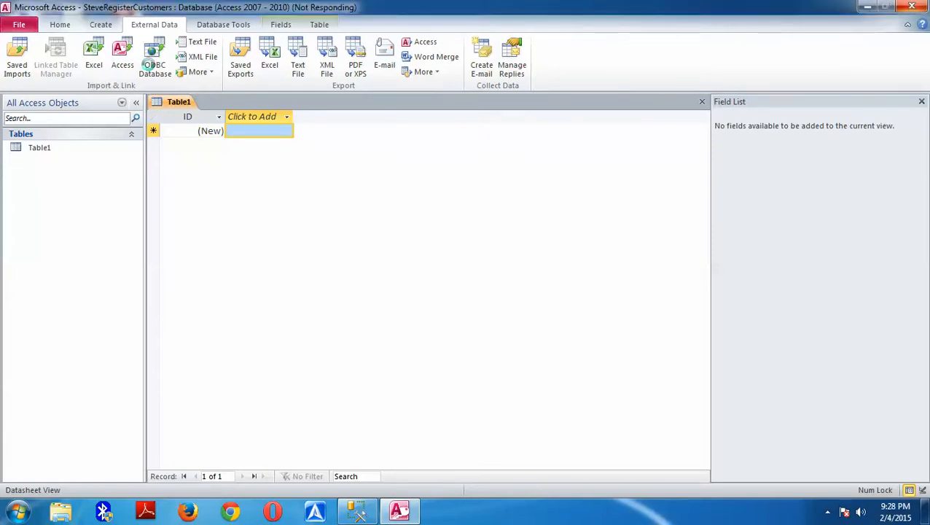
left_click_drag(172, 30, 368, 86)
Check the table names under SteveDatabase in Management Studio and return to the Link Tables list in Access
key("alt+Tab")
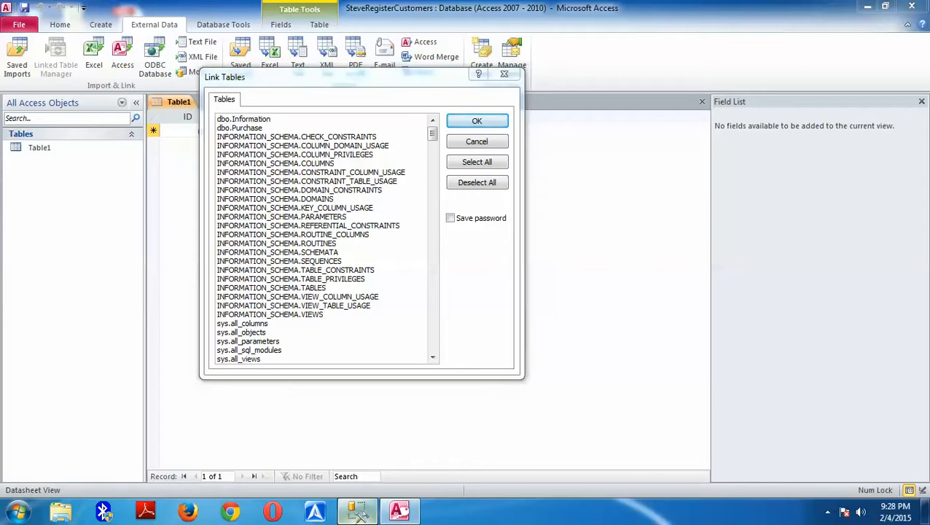
left_click(401, 512)
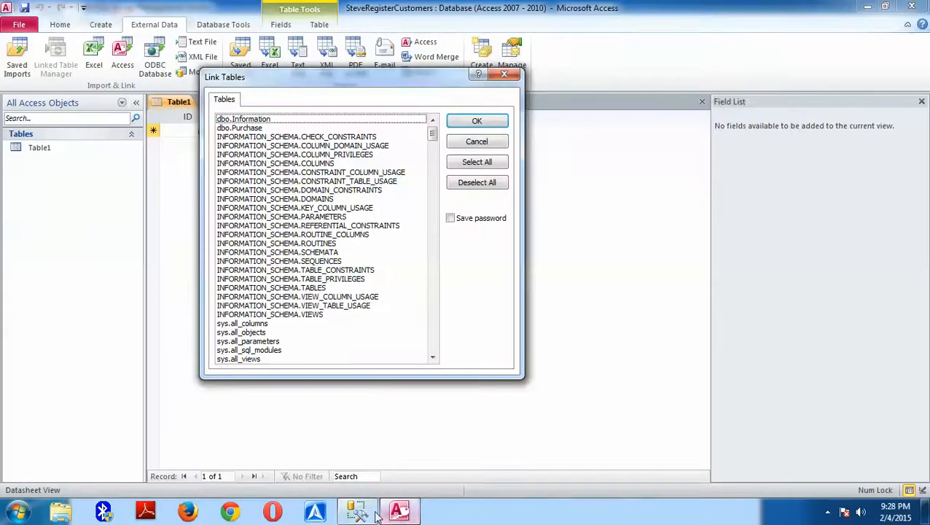
left_click(359, 514)
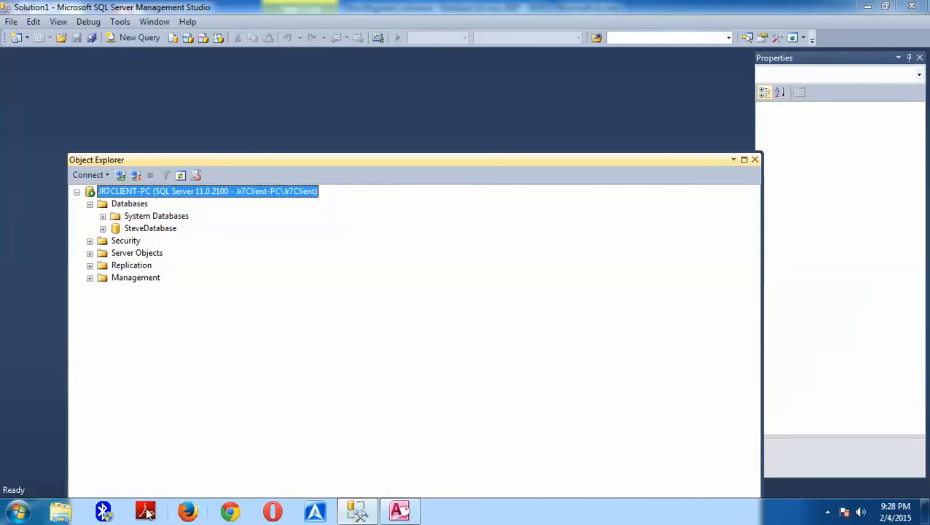
left_click(103, 229)
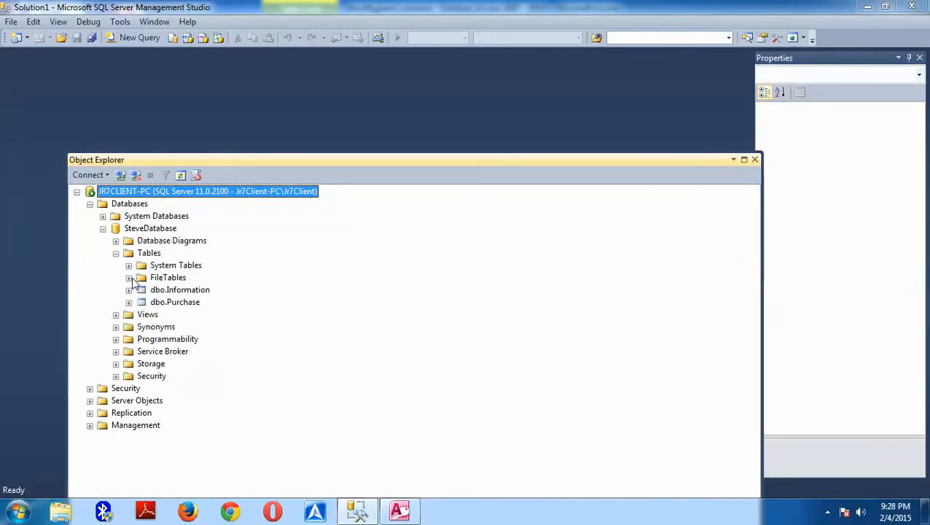
left_click(116, 253)
left_click(116, 253)
left_click(398, 510)
Try to select both dbo.Information and dbo.Purchase for linking, and accept the table selection
left_click(238, 120)
left_click(248, 128)
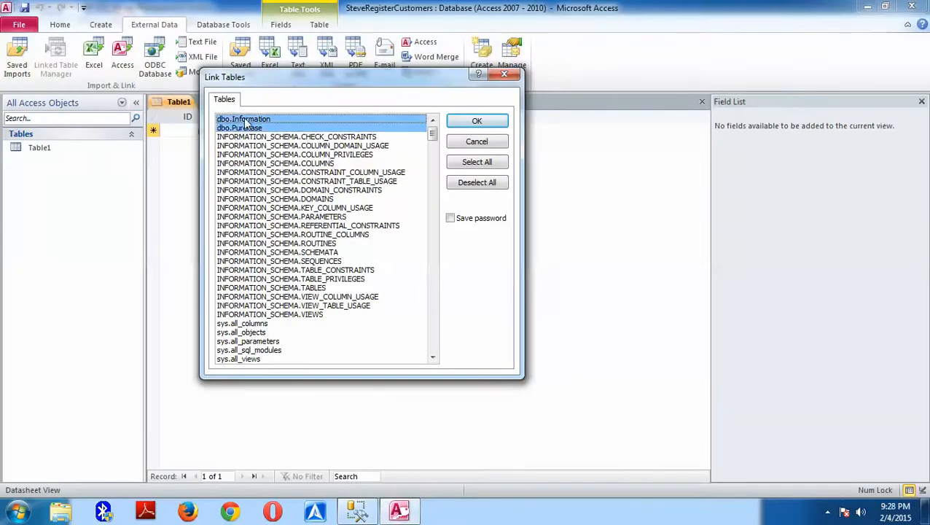
left_click(249, 129)
left_click(249, 120)
left_click(251, 127)
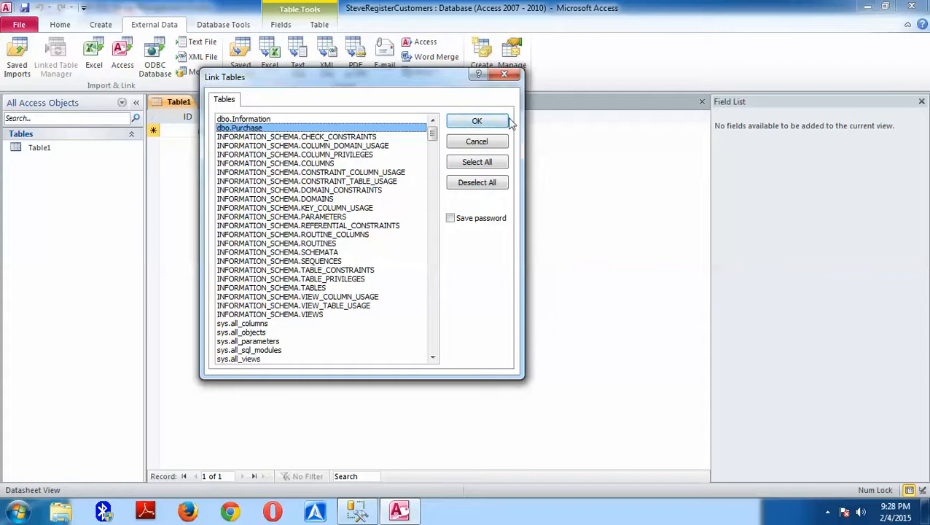
left_click(274, 120)
left_click(276, 122)
left_click(489, 121)
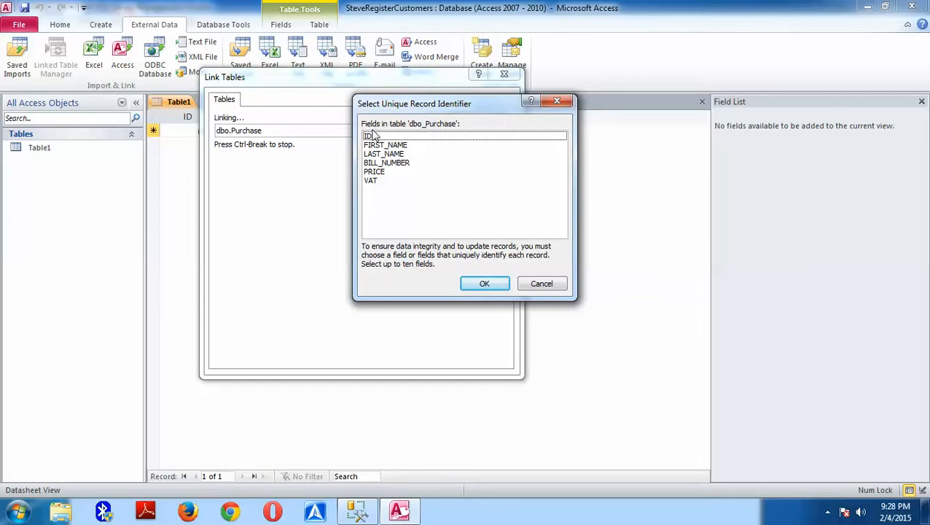
Choose ID, FIRST_NAME, LAST_NAME, BILL_NUMBER, PRICE and VAT as unique record identifier fields for dbo_Purchase and finish linking
left_click(381, 136)
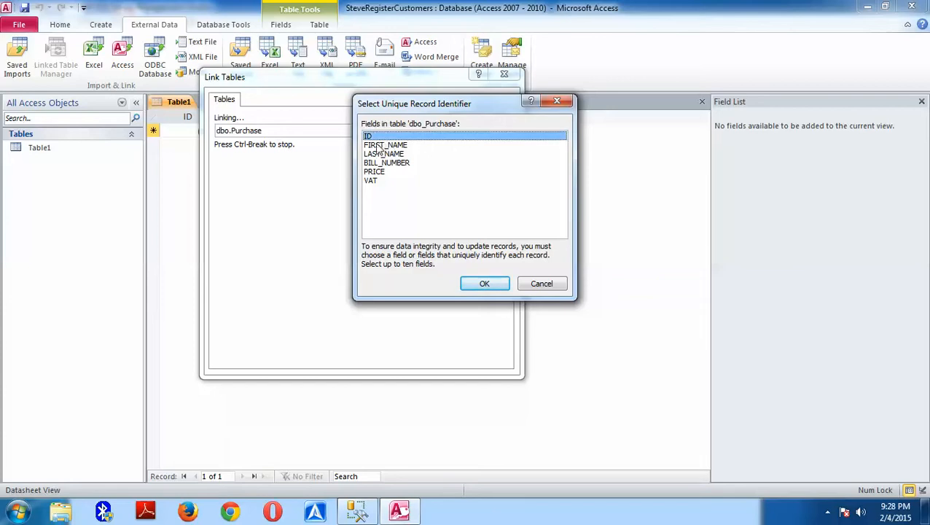
left_click(385, 145)
left_click(385, 154)
left_click(386, 162)
left_click(383, 171)
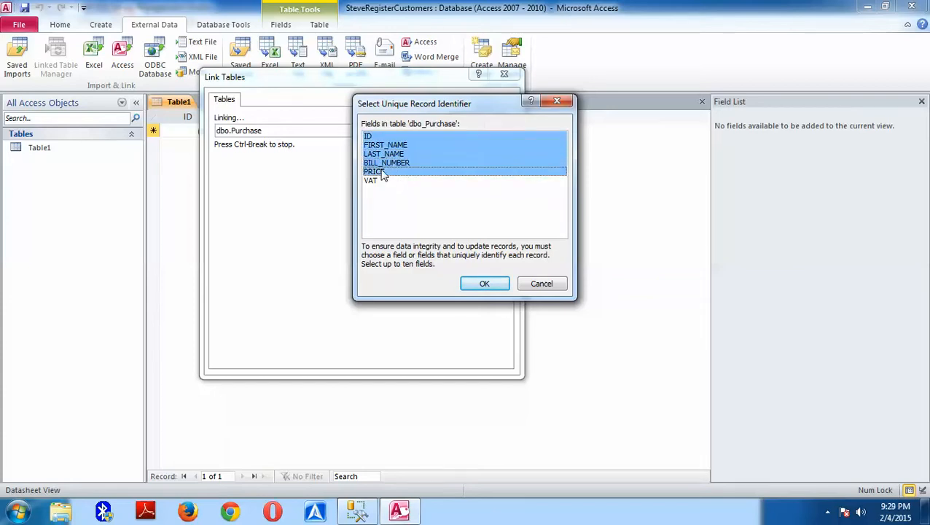
left_click(373, 181)
left_click(449, 135)
key("Return")
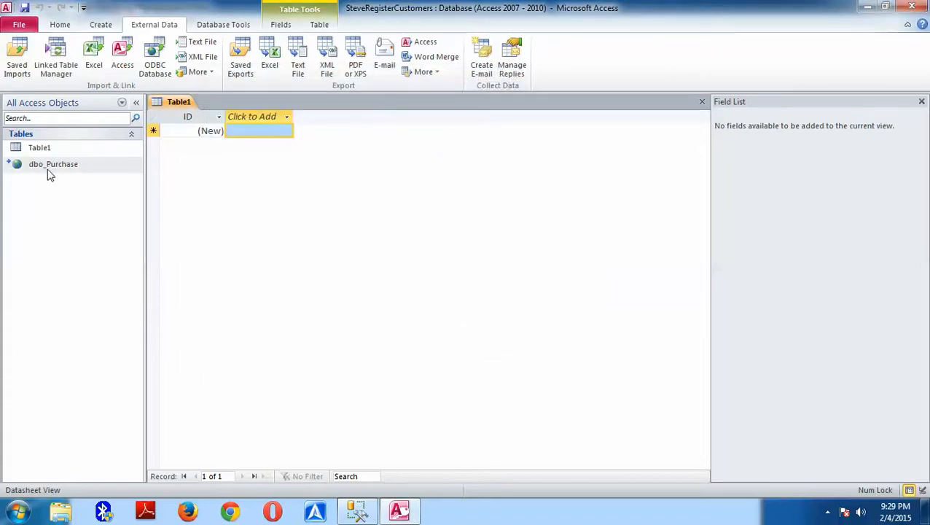
Close the empty Table1 and remove the link to the dbo_Purchase table
right_click(178, 103)
left_click(204, 124)
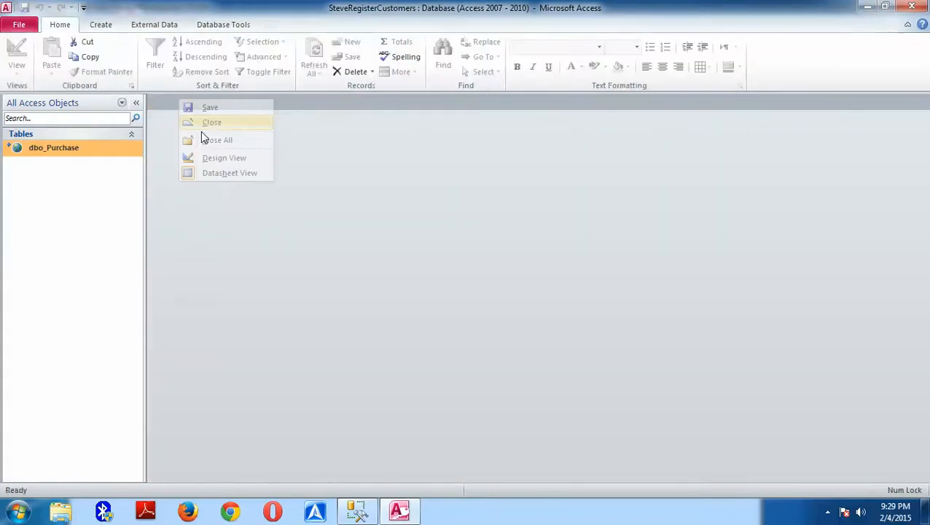
right_click(58, 153)
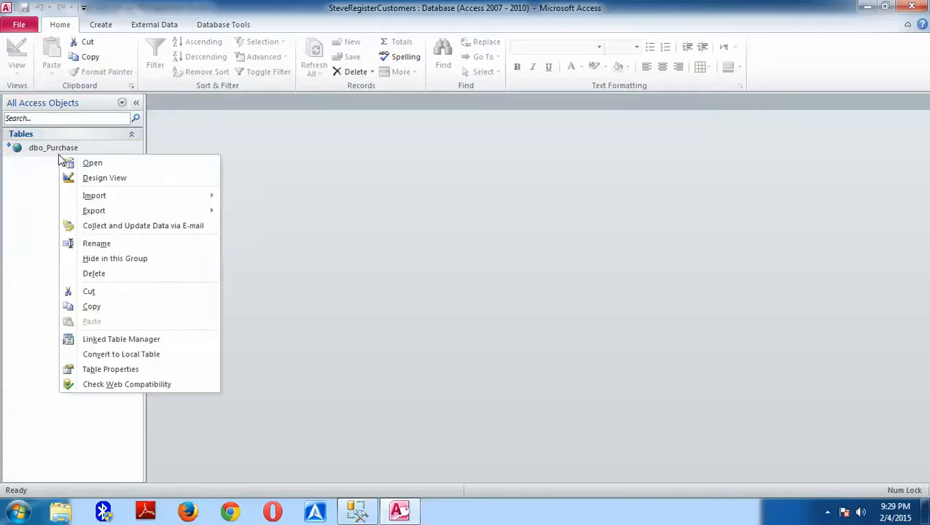
left_click(91, 274)
left_click(439, 308)
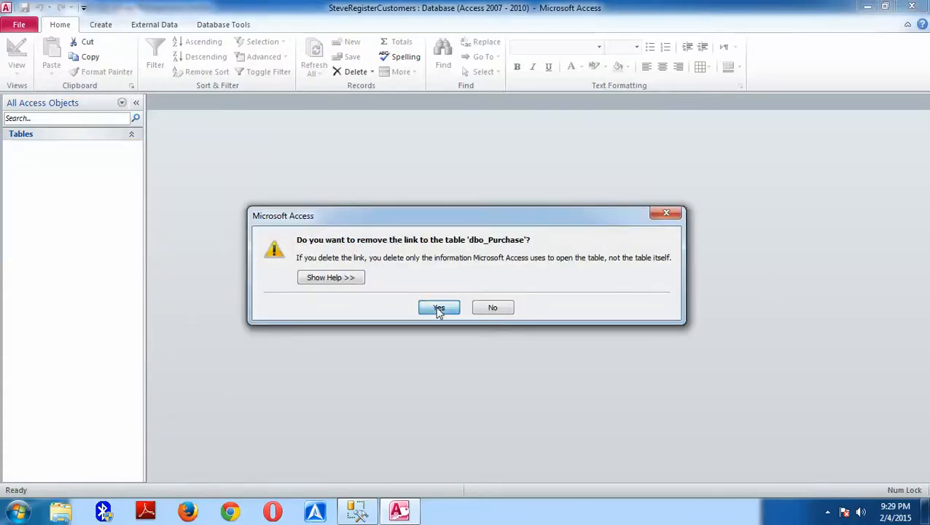
Begin bringing in ODBC data with the option to link to the data source by creating a linked table
left_click(156, 25)
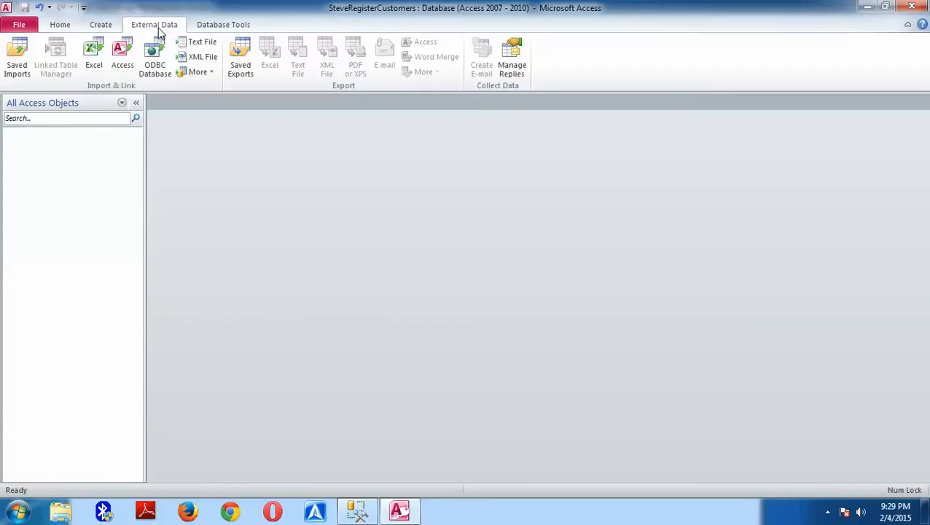
left_click(155, 67)
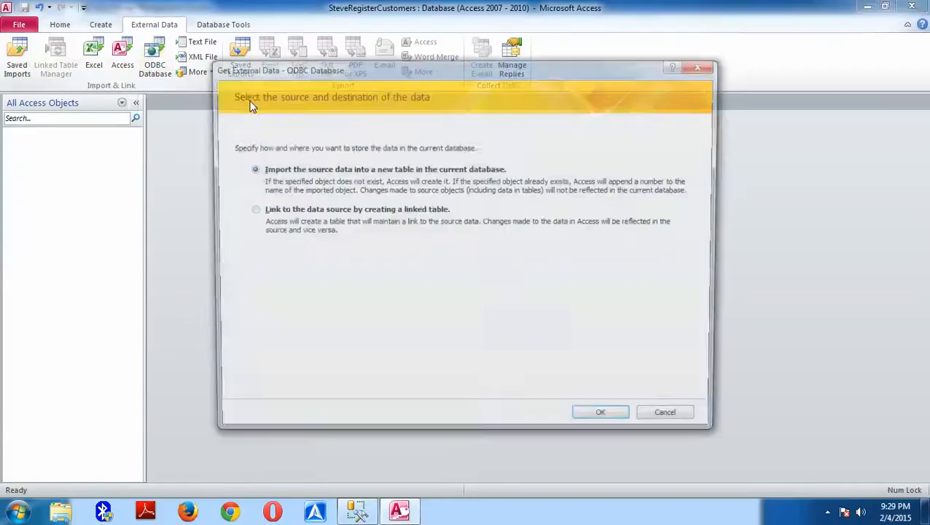
left_click(249, 210)
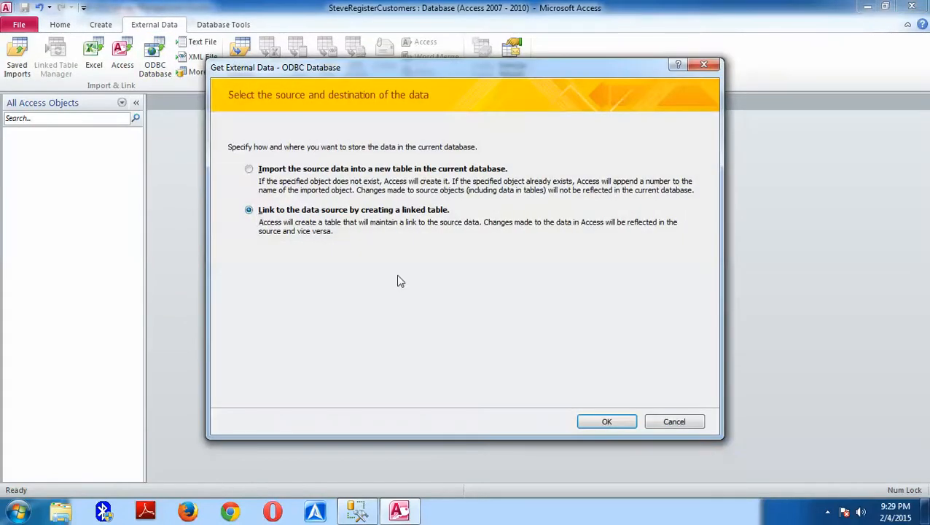
left_click(606, 421)
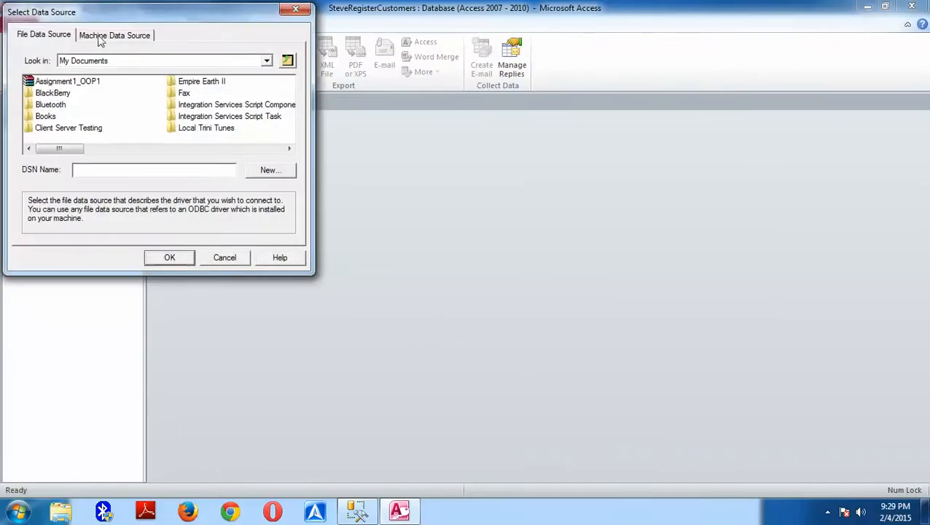
Connect through the SteveBusiness machine data source and link dbo.Purchase, accepting the unique record identifier dialog
left_click(101, 38)
left_click(61, 98)
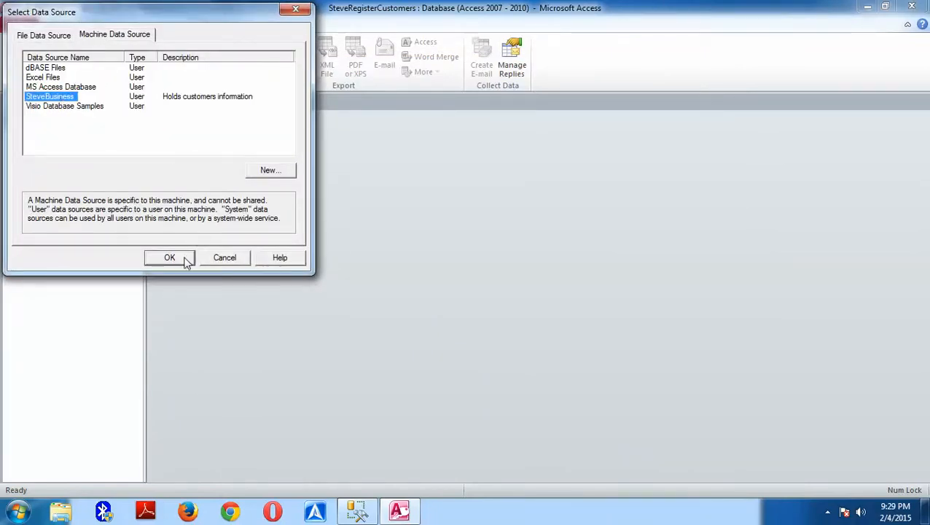
left_click(184, 259)
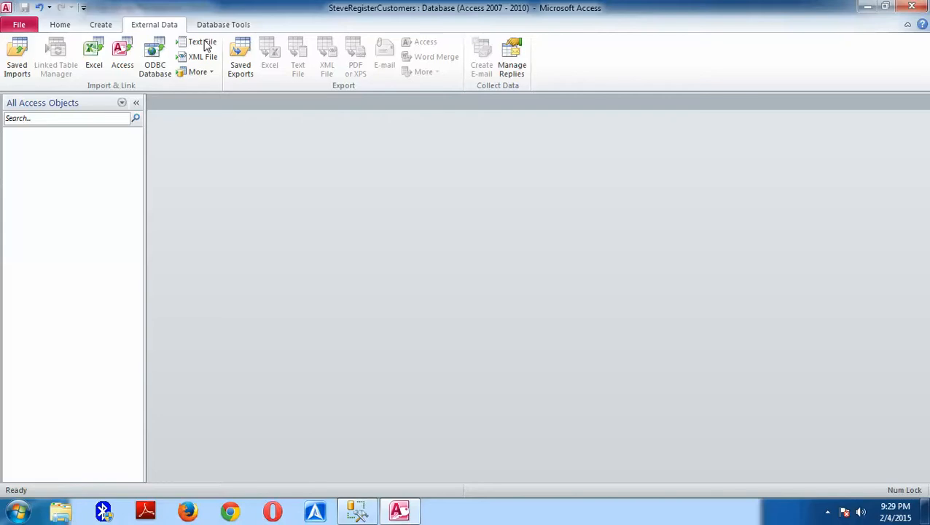
left_click(135, 72)
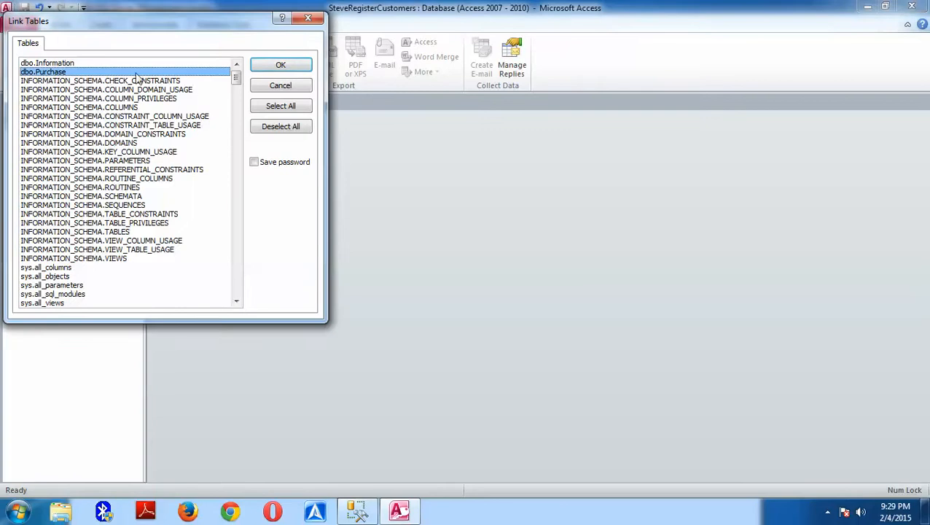
left_click(273, 68)
left_click(477, 284)
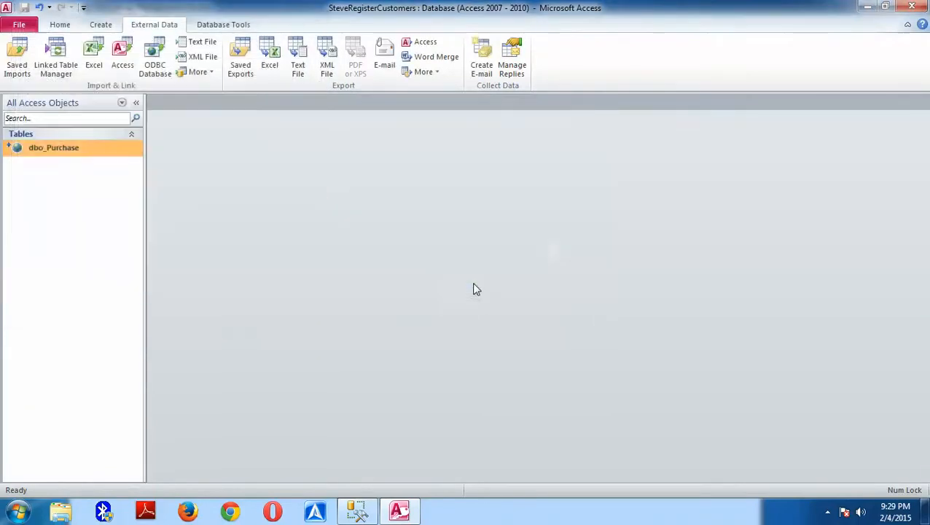
Open the linked dbo_Purchase table, compare it with the top 1000 rows of dbo.Purchase in Management Studio, and return to Access
mouse_move(22, 151)
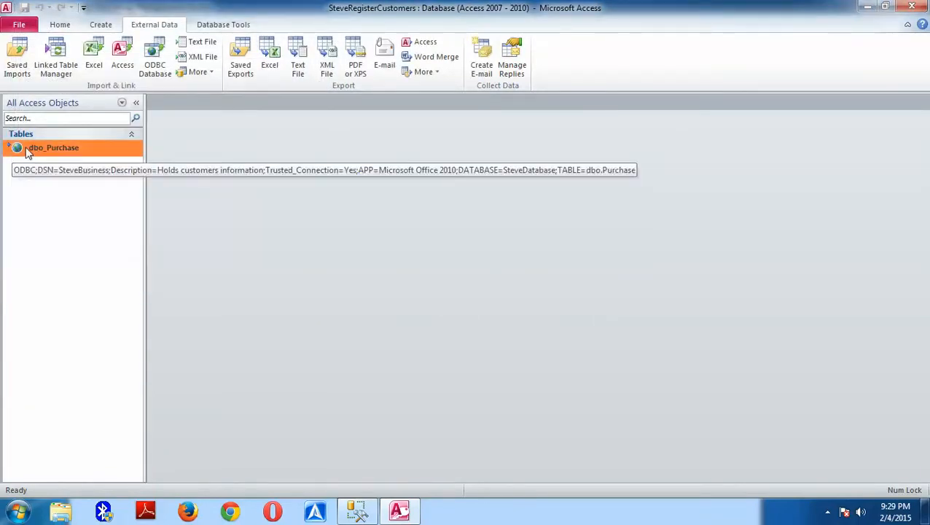
double_click(41, 148)
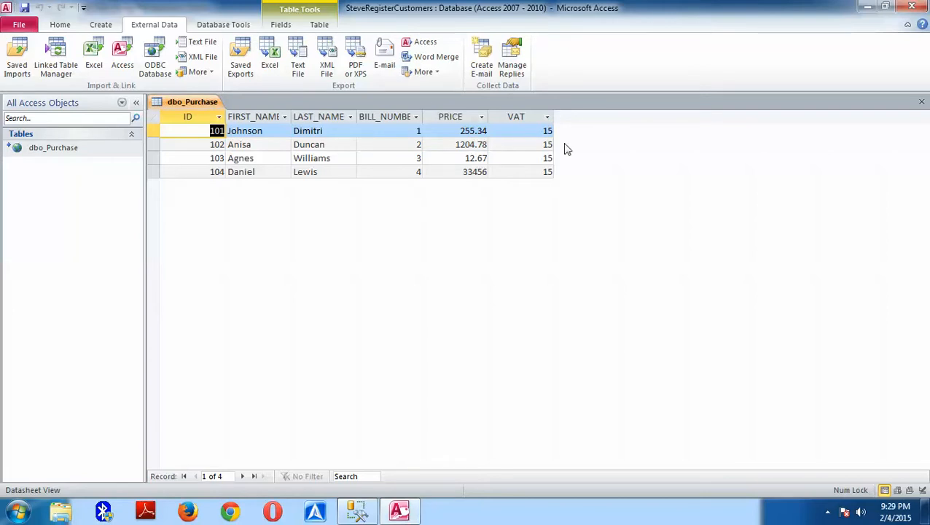
left_click(357, 510)
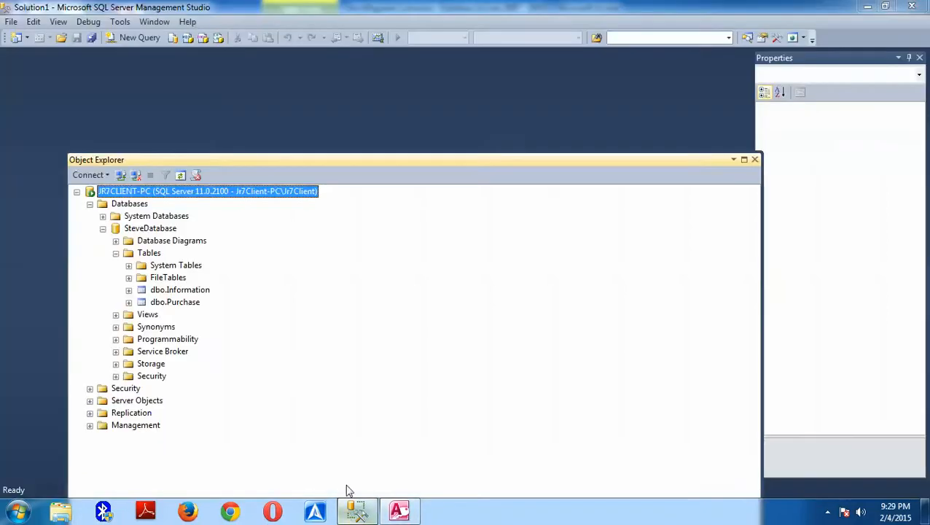
left_click(174, 302)
right_click(171, 309)
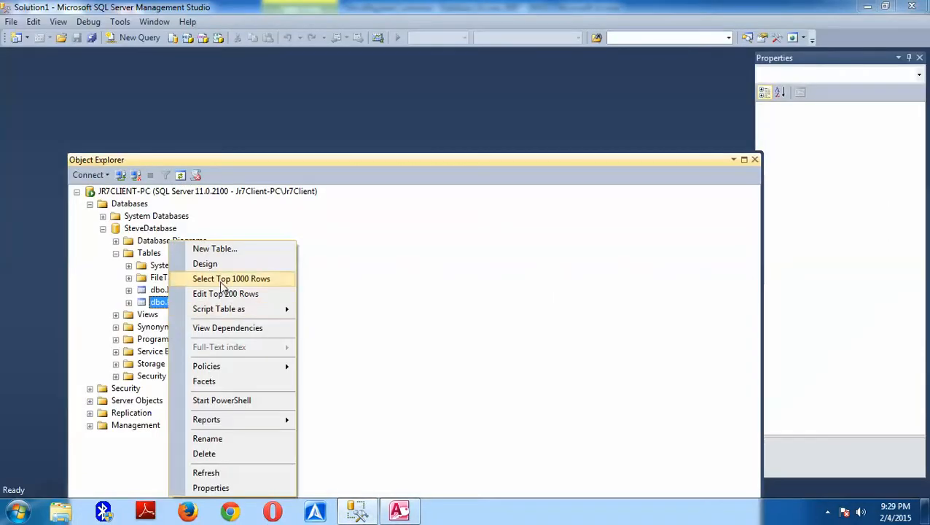
left_click(224, 280)
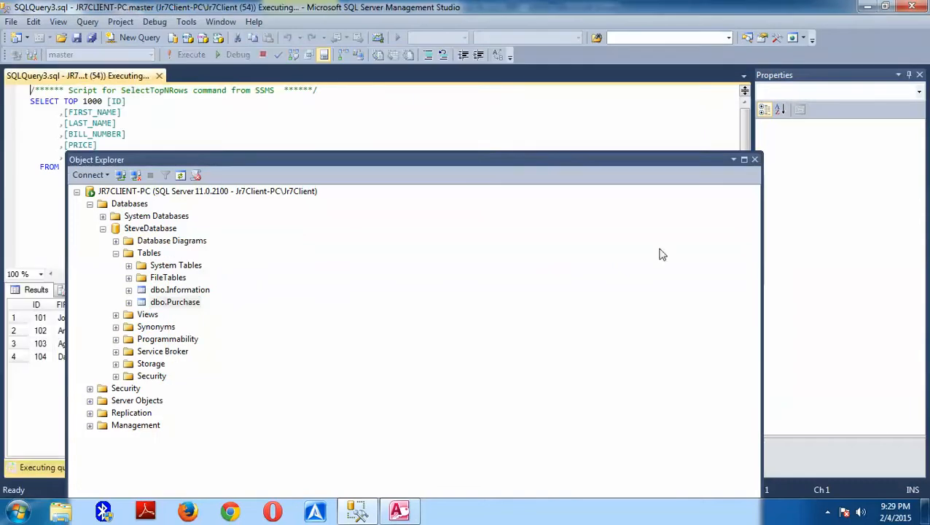
left_click_drag(612, 152, 744, 440)
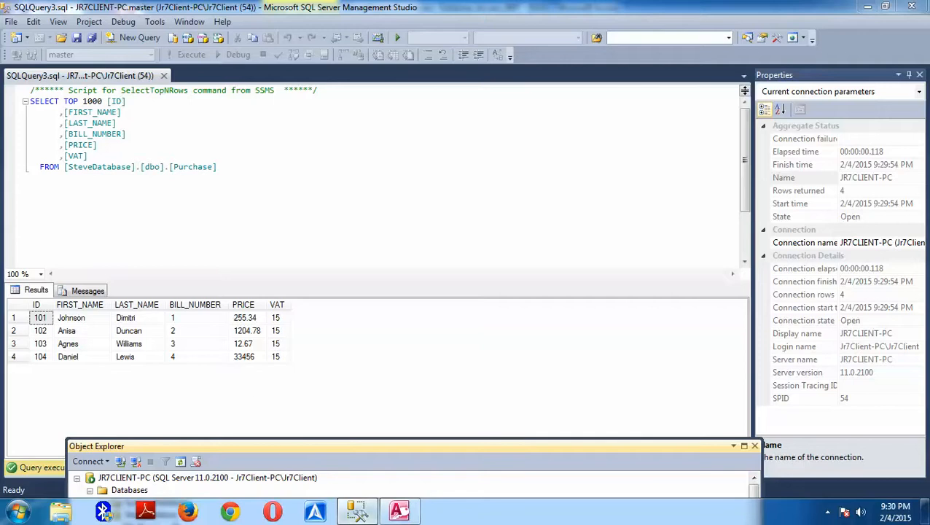
left_click(399, 510)
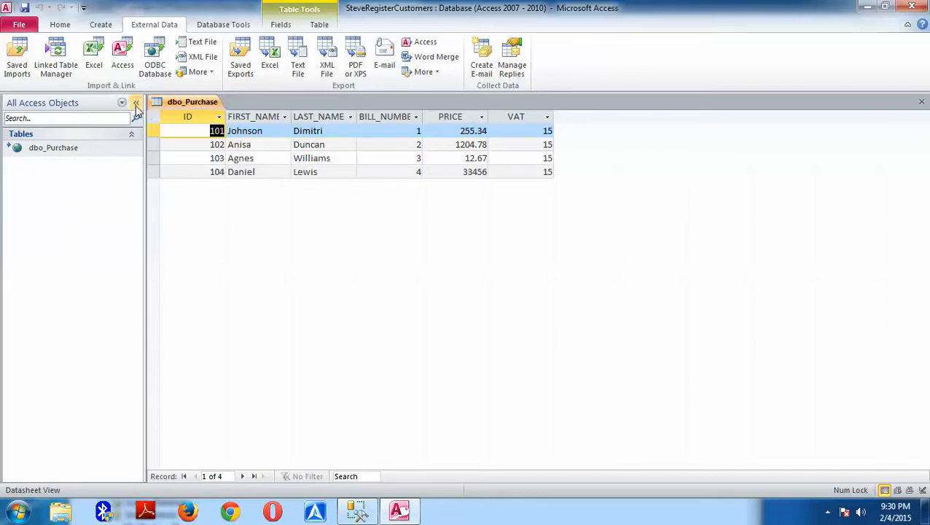
Start another ODBC data connection set to link to the data source by creating a linked table
right_click(86, 153)
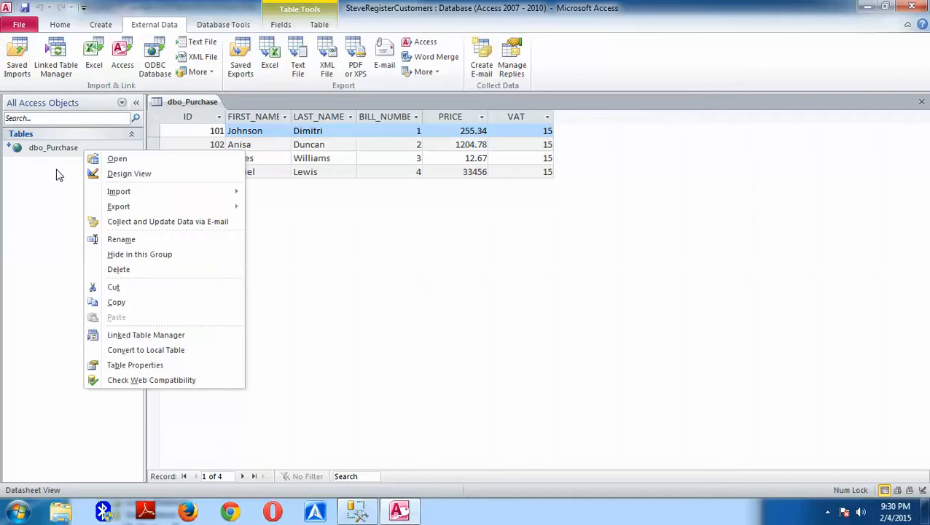
left_click(59, 175)
left_click(155, 61)
left_click(251, 211)
left_click(621, 422)
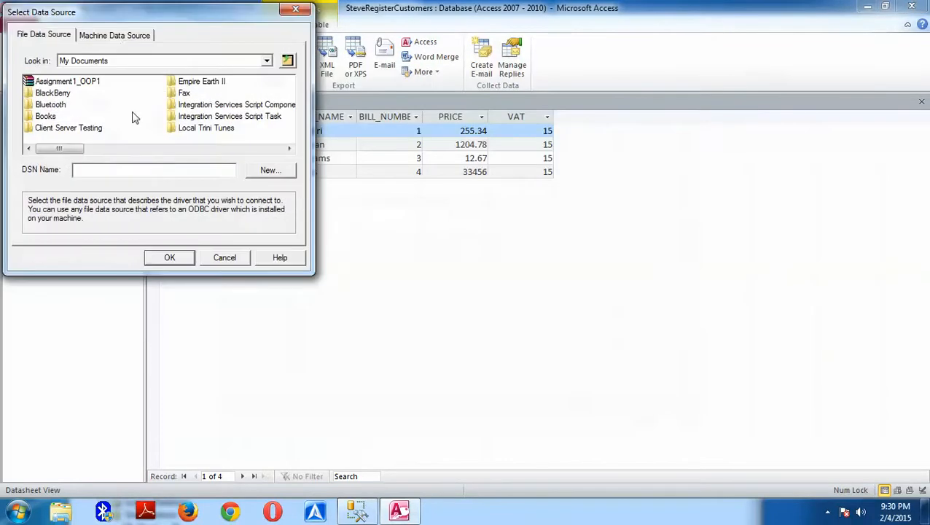
Use the SteveBusiness machine data source to link dbo.Information without choosing any unique record identifier field
left_click(116, 35)
left_click(63, 96)
left_click(169, 258)
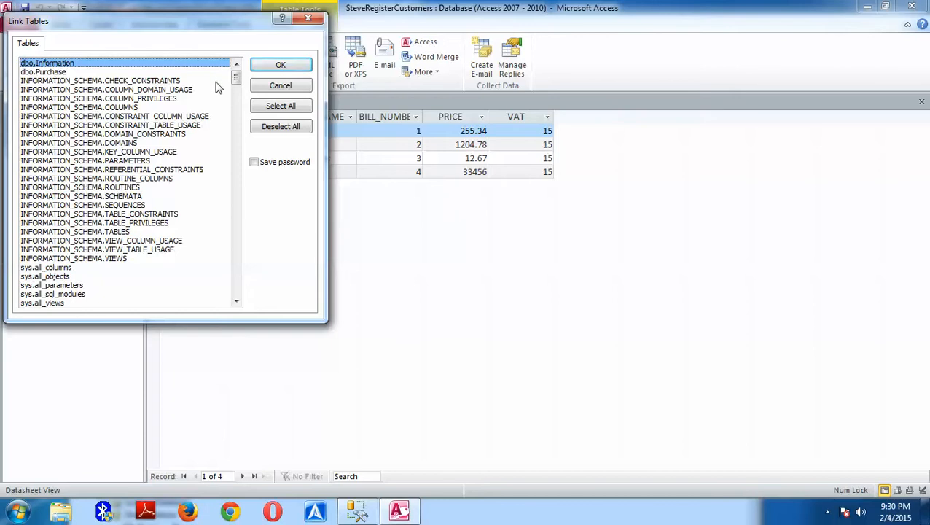
left_click(281, 66)
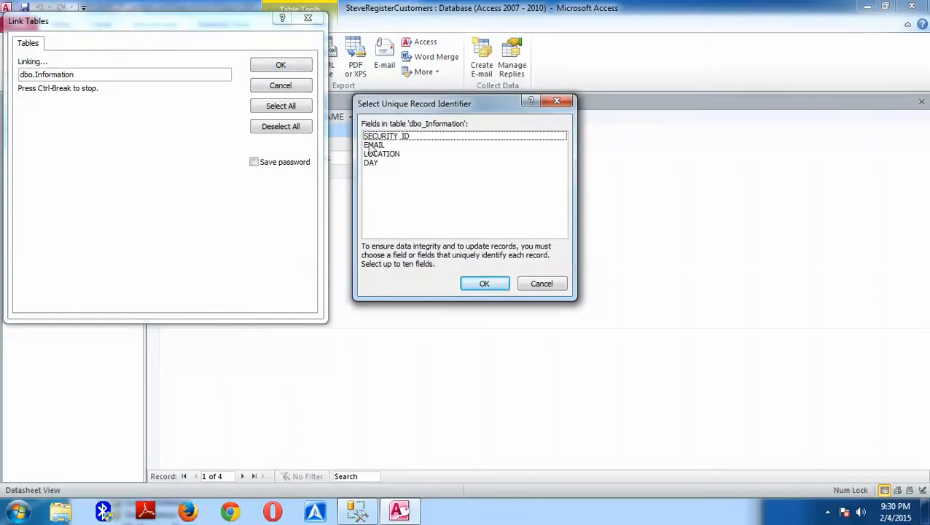
left_click(484, 284)
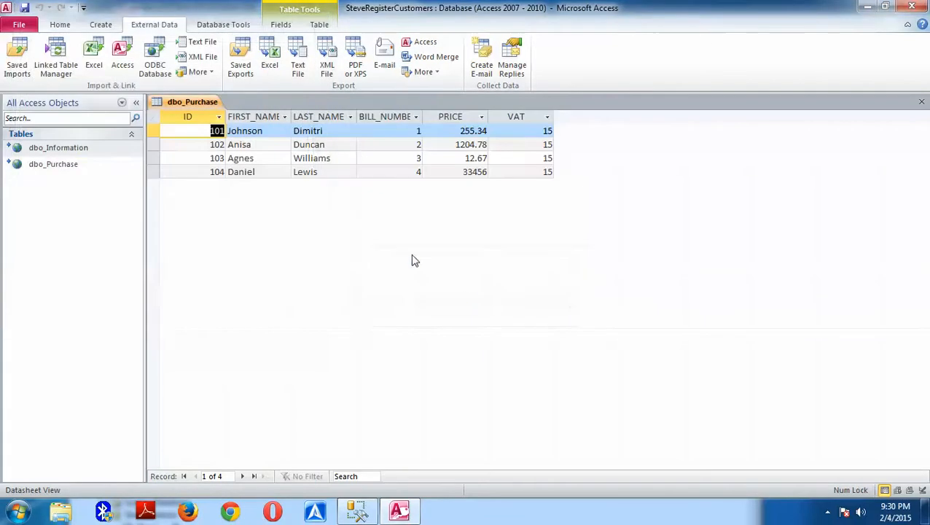
Open the linked dbo_Information table and compare it with the top 1000 rows of dbo.Information in Management Studio
double_click(62, 148)
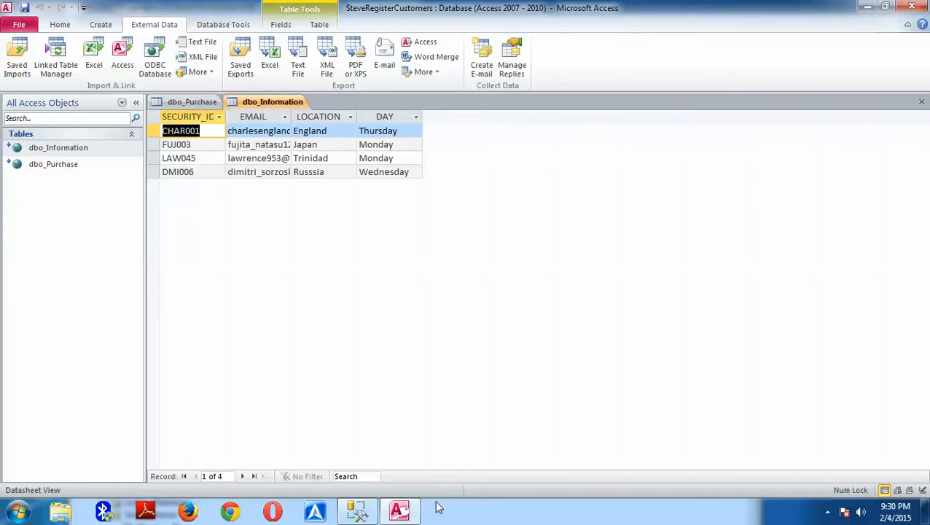
left_click(357, 510)
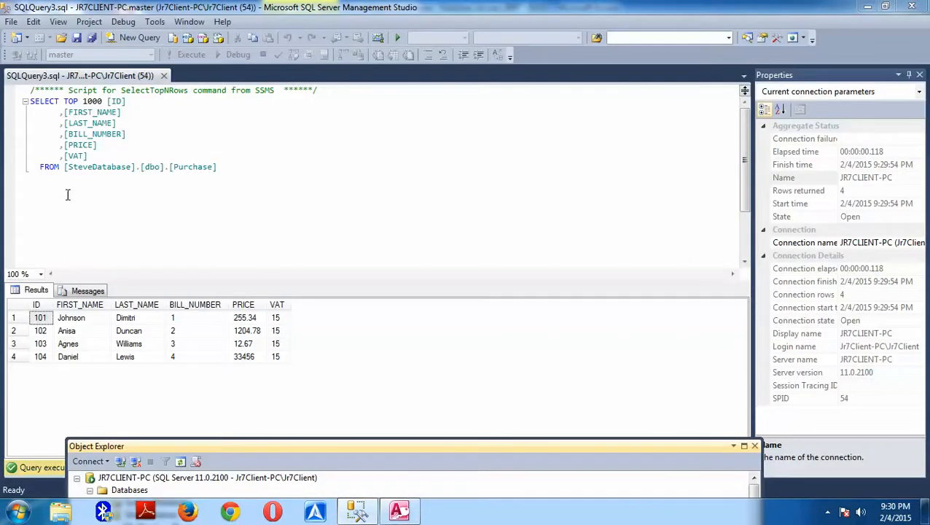
left_click_drag(213, 448, 255, 201)
left_click(219, 328)
right_click(223, 328)
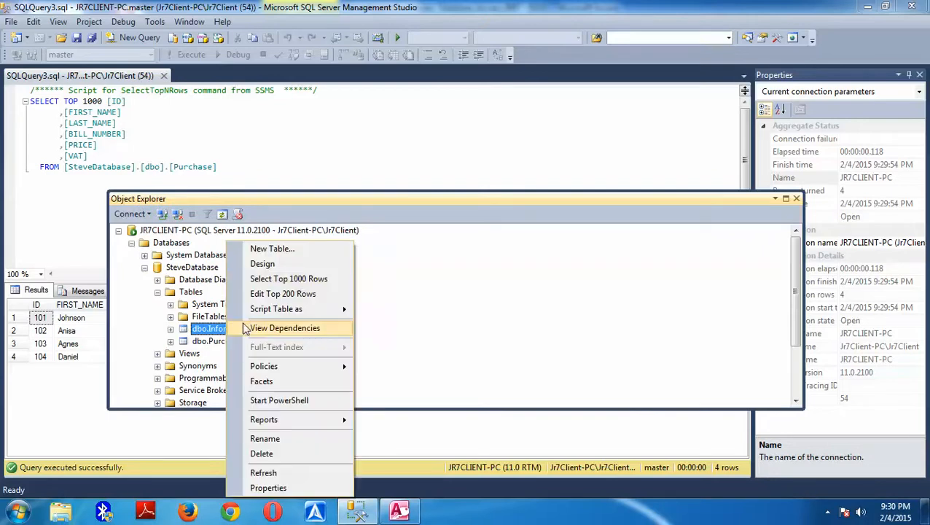
left_click(306, 284)
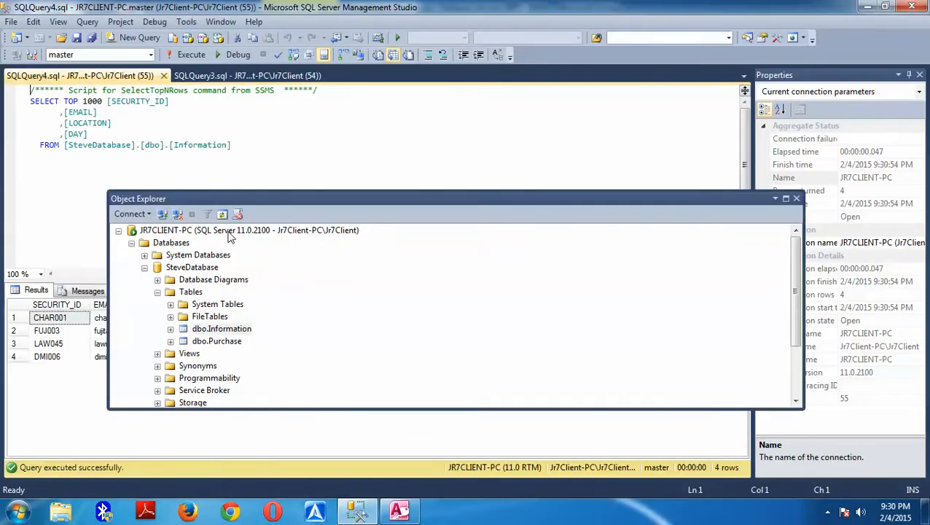
left_click_drag(254, 199, 512, 238)
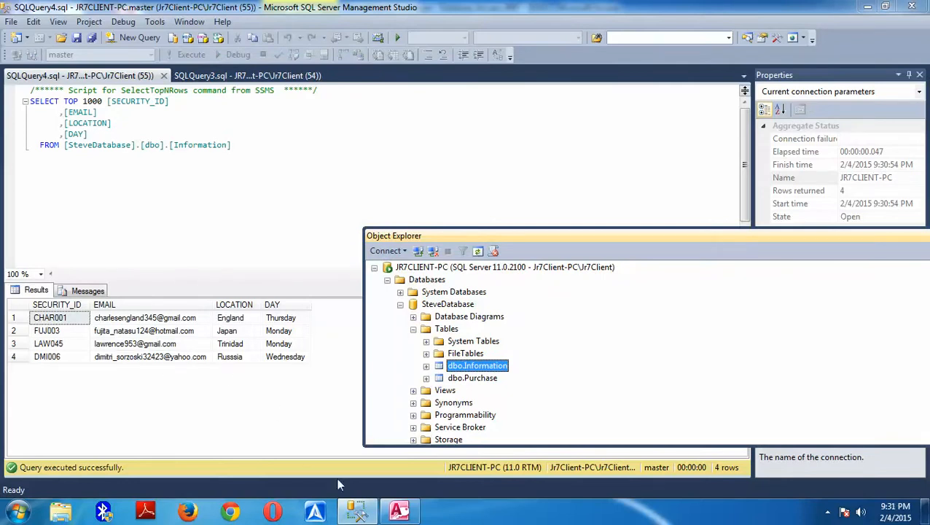
Back in Access, widen the EMAIL and LOCATION columns of dbo_Information and look over both linked tables' datasheets
left_click(399, 510)
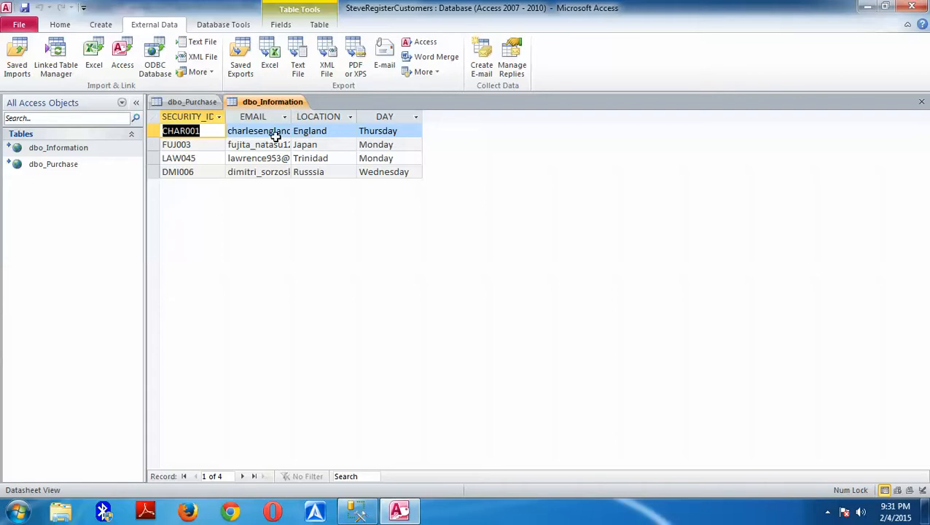
left_click_drag(292, 117, 376, 117)
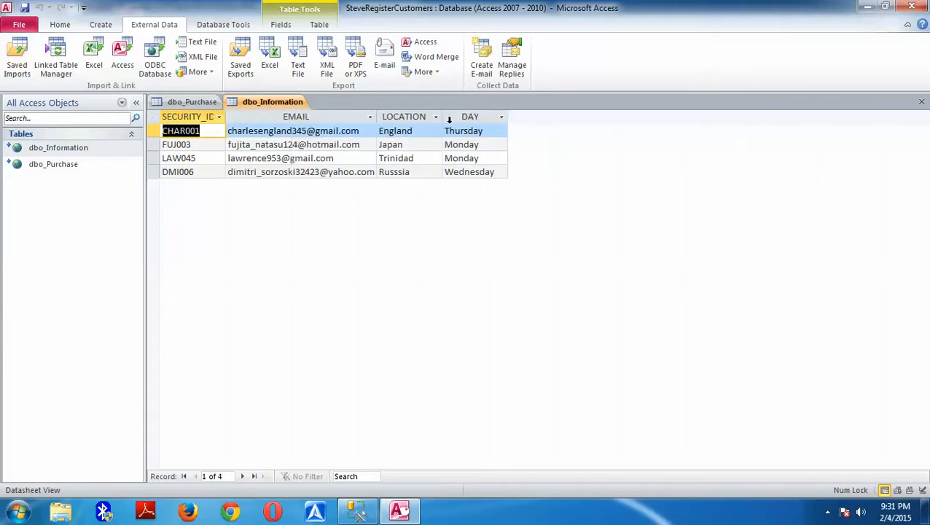
left_click_drag(445, 118, 489, 116)
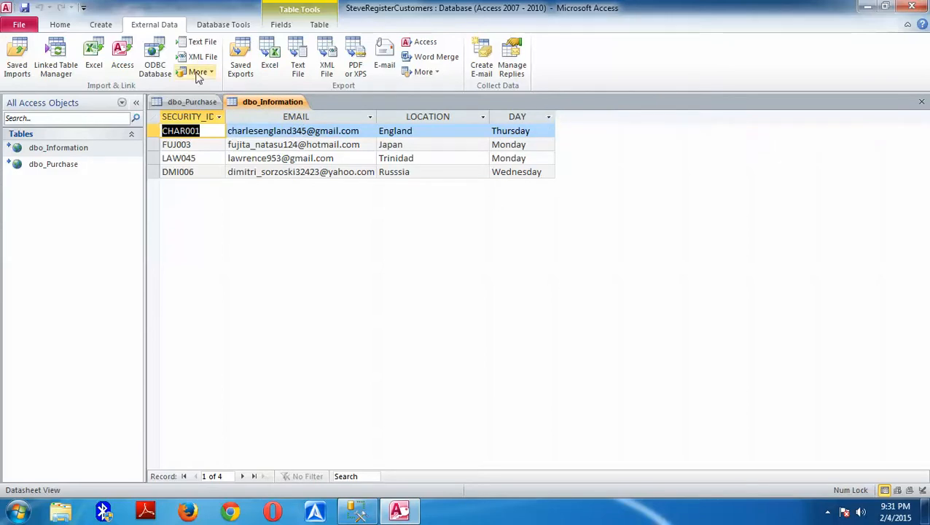
left_click(184, 103)
left_click(255, 102)
left_click(191, 102)
left_click(248, 102)
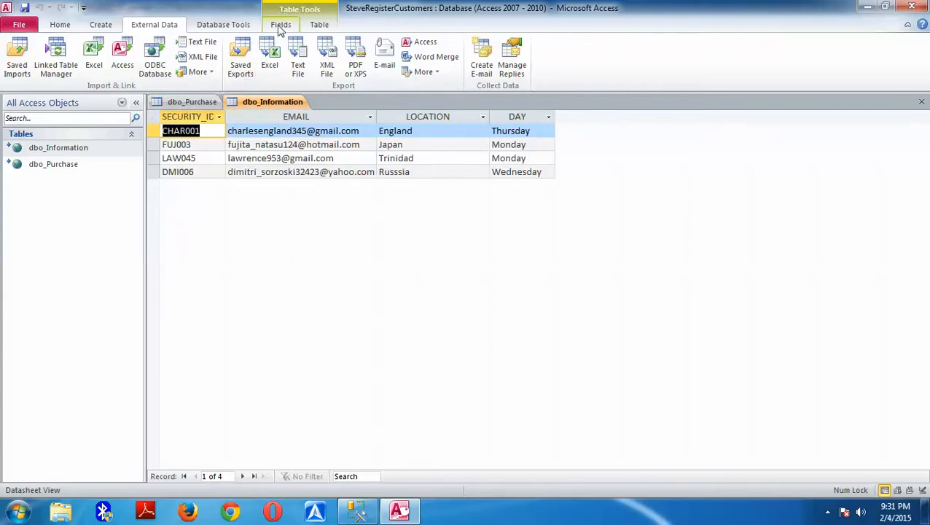
Open the Relationships window and add the dbo_Information and dbo_Purchase tables to its layout
left_click(278, 26)
left_click(223, 25)
left_click(157, 57)
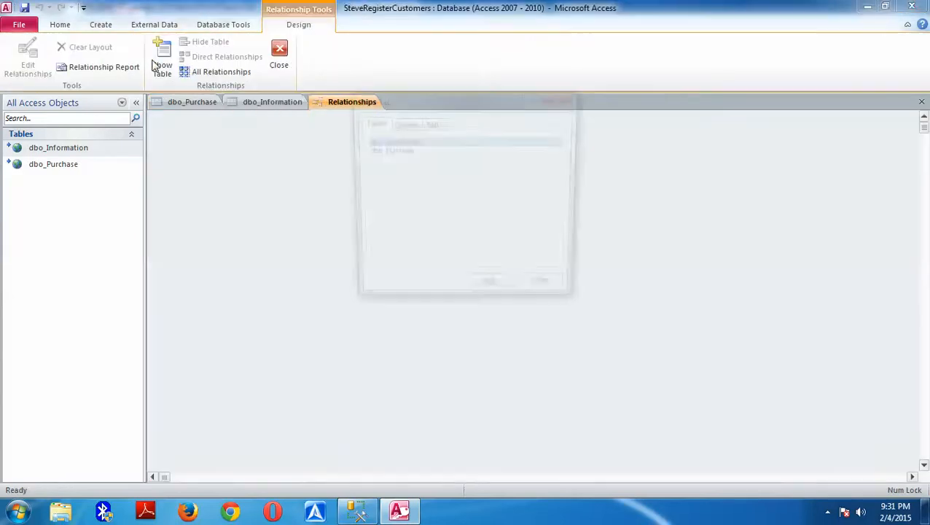
left_click(491, 292)
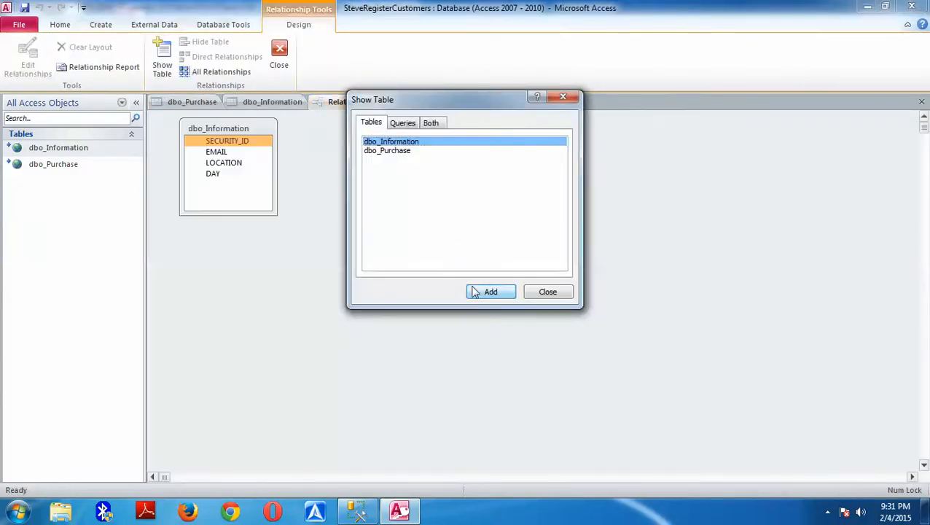
left_click(393, 151)
left_click(484, 293)
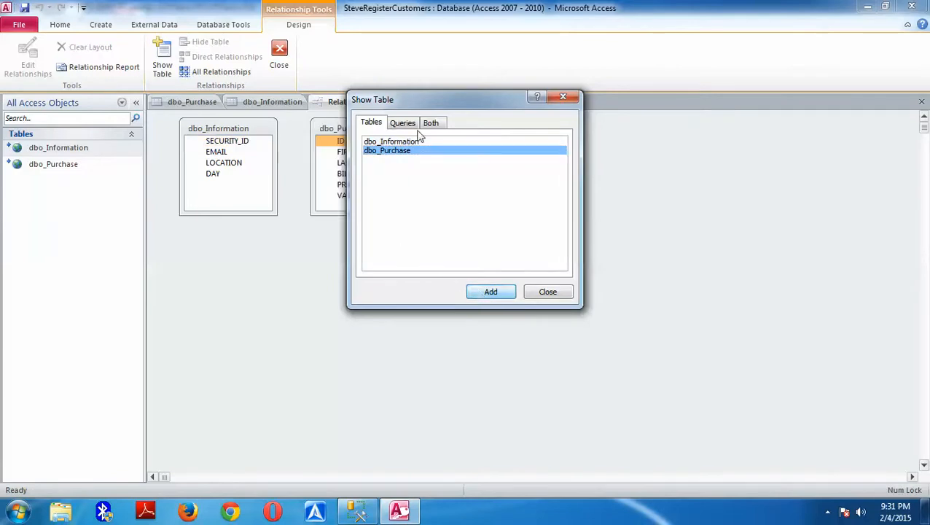
left_click(403, 123)
left_click(431, 122)
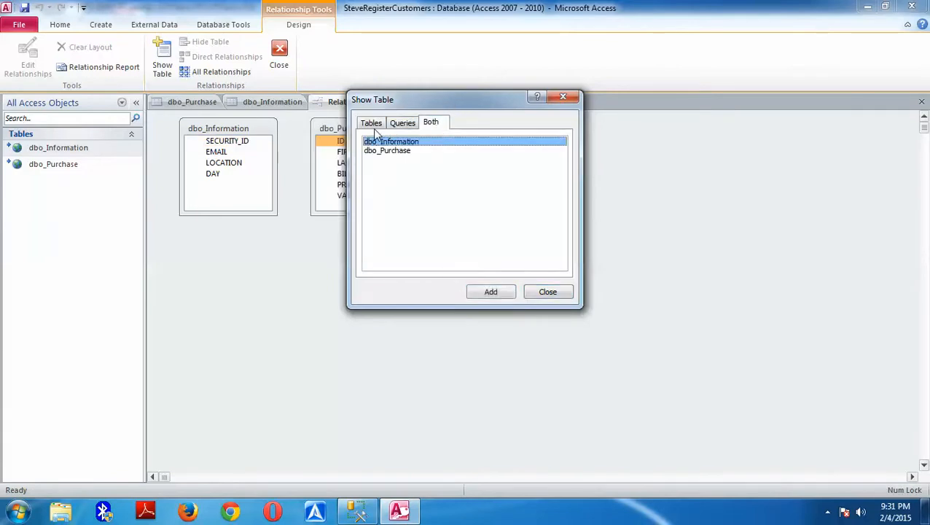
left_click(546, 293)
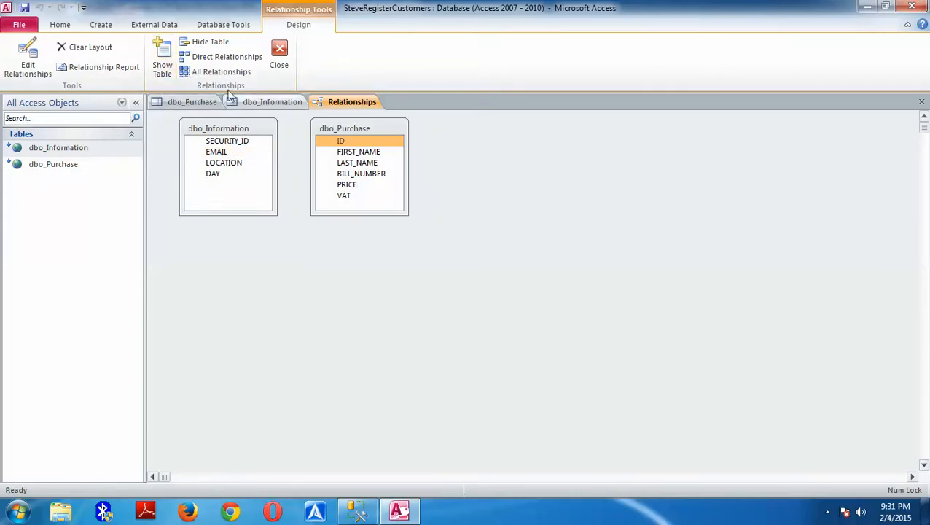
Create a relationship from SECURITY_ID in dbo_Information to VAT in dbo_Purchase and move dbo_Purchase farther from dbo_Information
left_click_drag(237, 142, 355, 191)
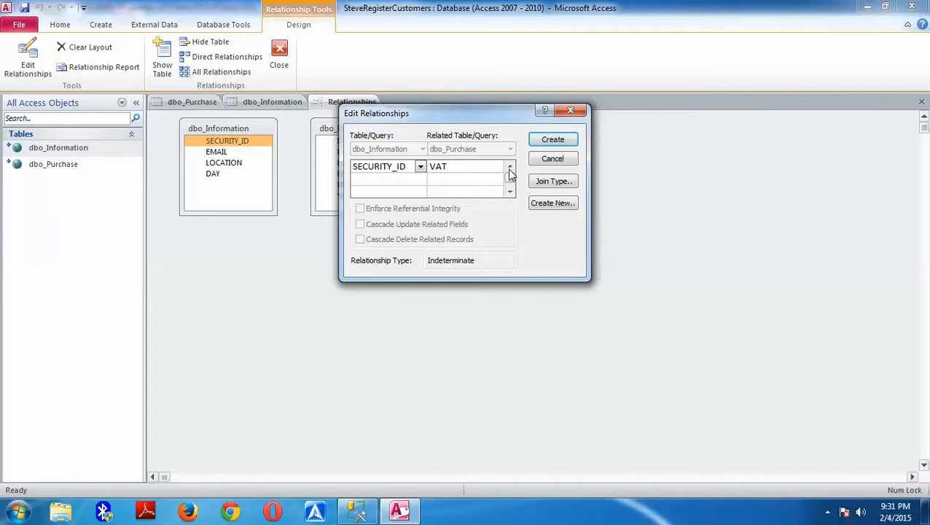
left_click(548, 139)
left_click_drag(506, 176, 510, 176)
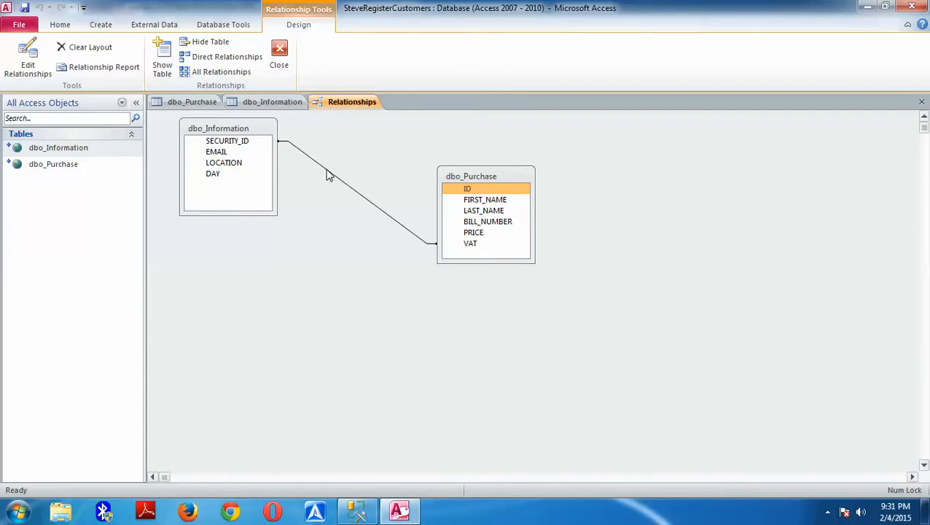
Delete the SECURITY_ID–VAT relationship and bring the dbo_Purchase and dbo_Information tables back side by side in the layout
left_click(328, 173)
right_click(329, 174)
left_click(351, 192)
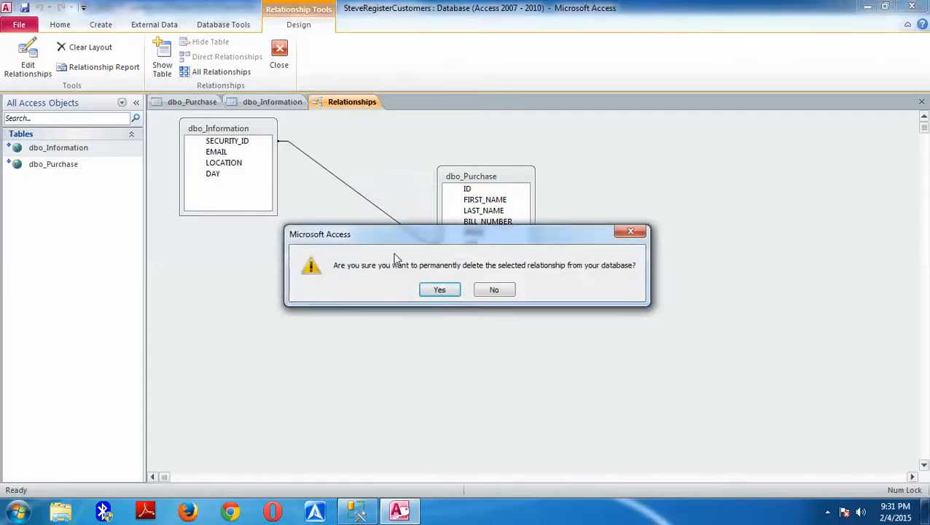
left_click(440, 289)
left_click_drag(470, 181, 353, 145)
left_click_drag(246, 129, 246, 148)
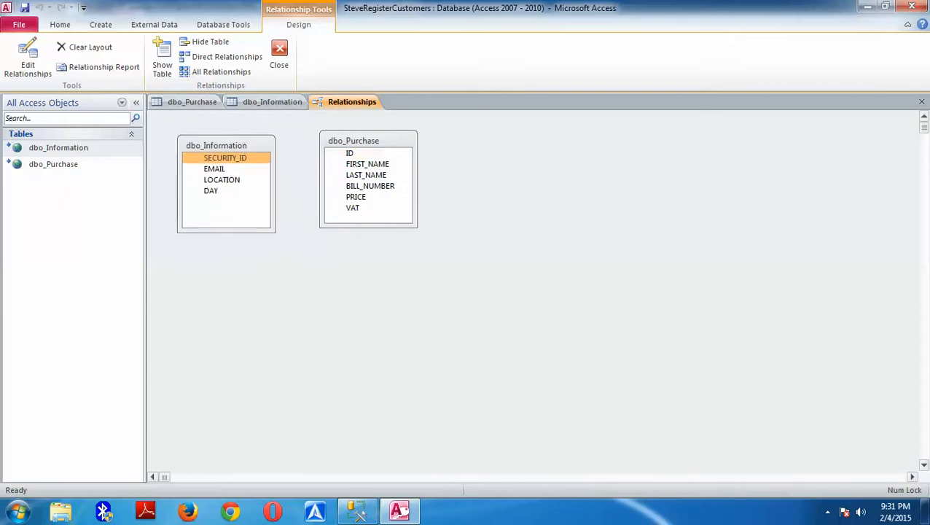
Compare the Access relationship layout with SteveDatabase in Management Studio, moving the floating Object Explorer fully into view
left_click(356, 510)
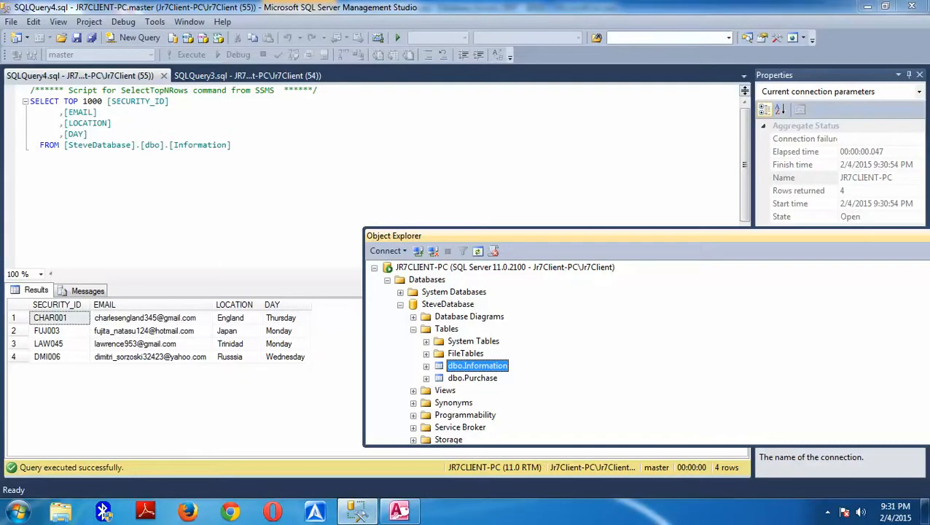
left_click(399, 510)
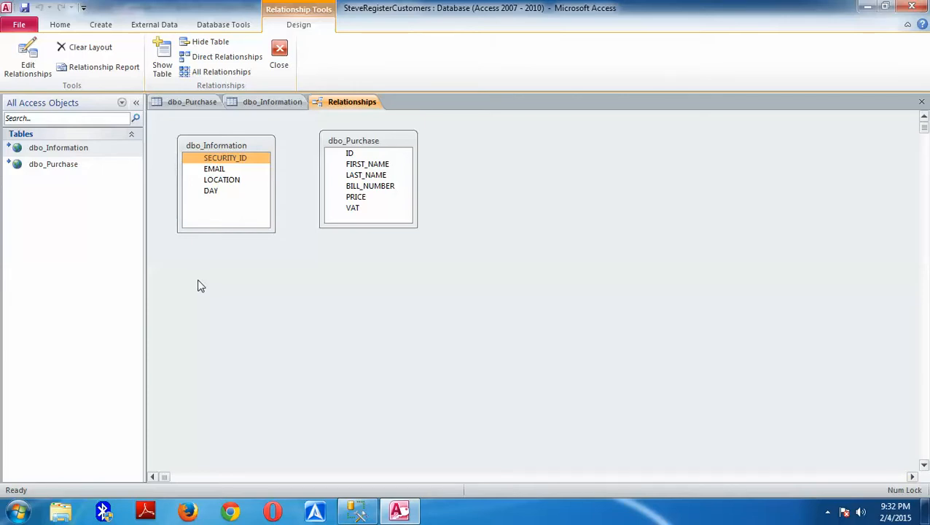
left_click(357, 511)
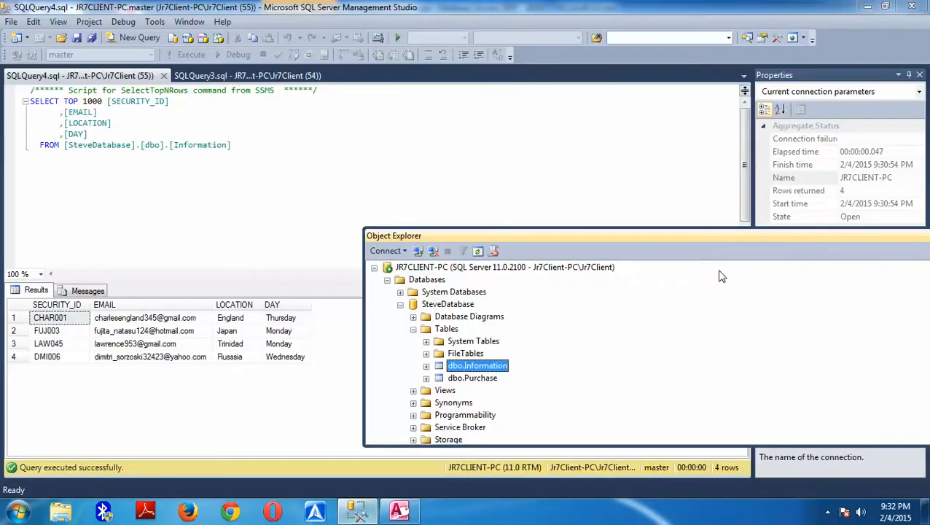
left_click_drag(767, 239, 553, 204)
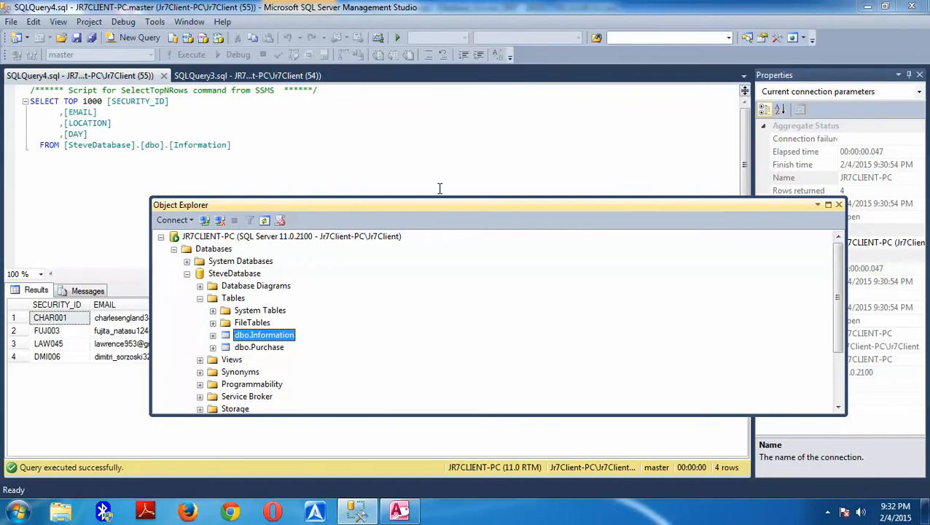
left_click(395, 514)
left_click(397, 515)
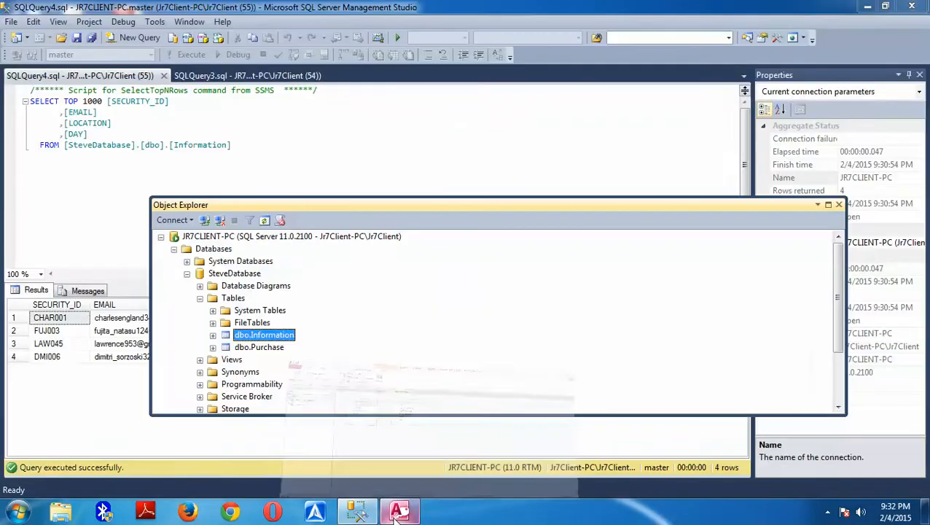
List all installed Windows programs and expand the Microsoft SQL Server 2012 program group
left_click(17, 511)
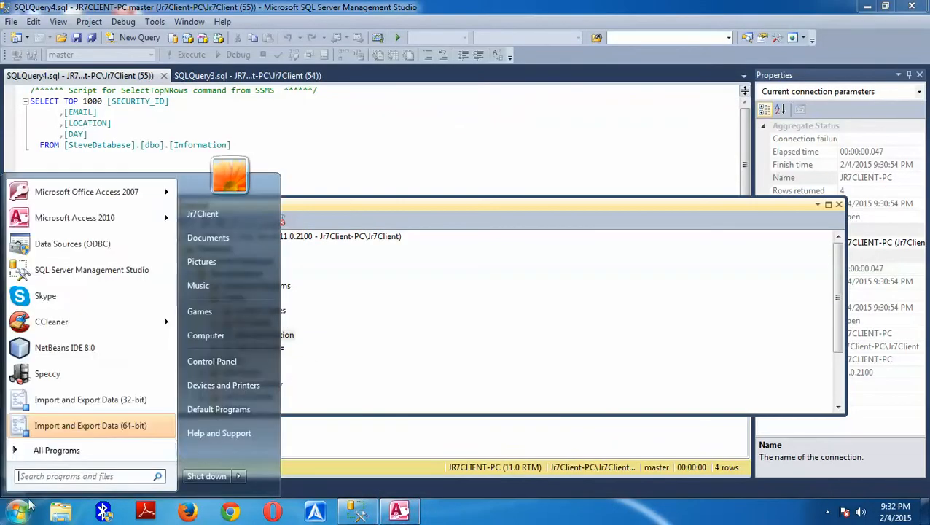
left_click(59, 450)
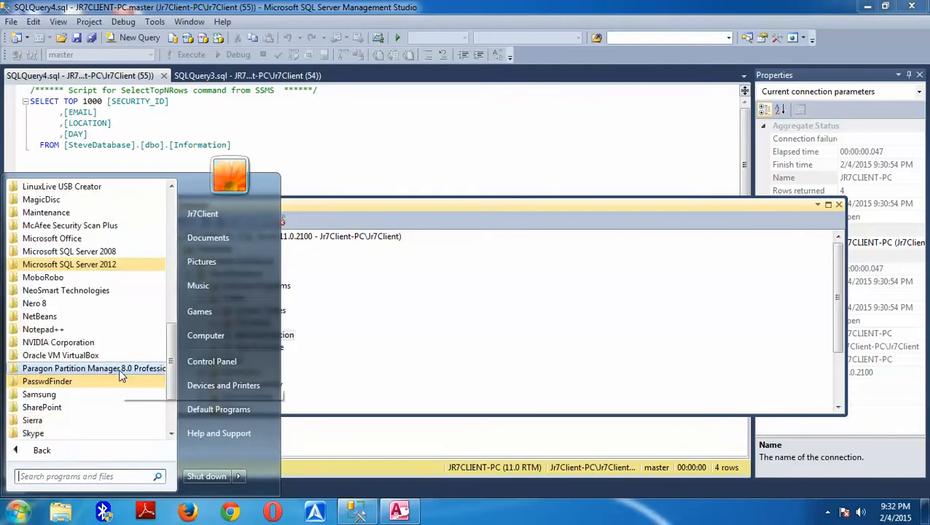
left_click(65, 265)
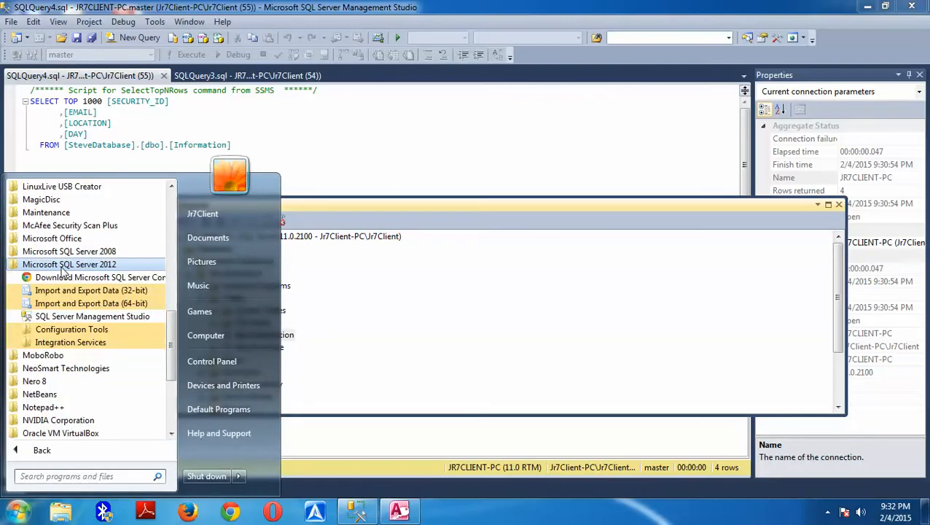